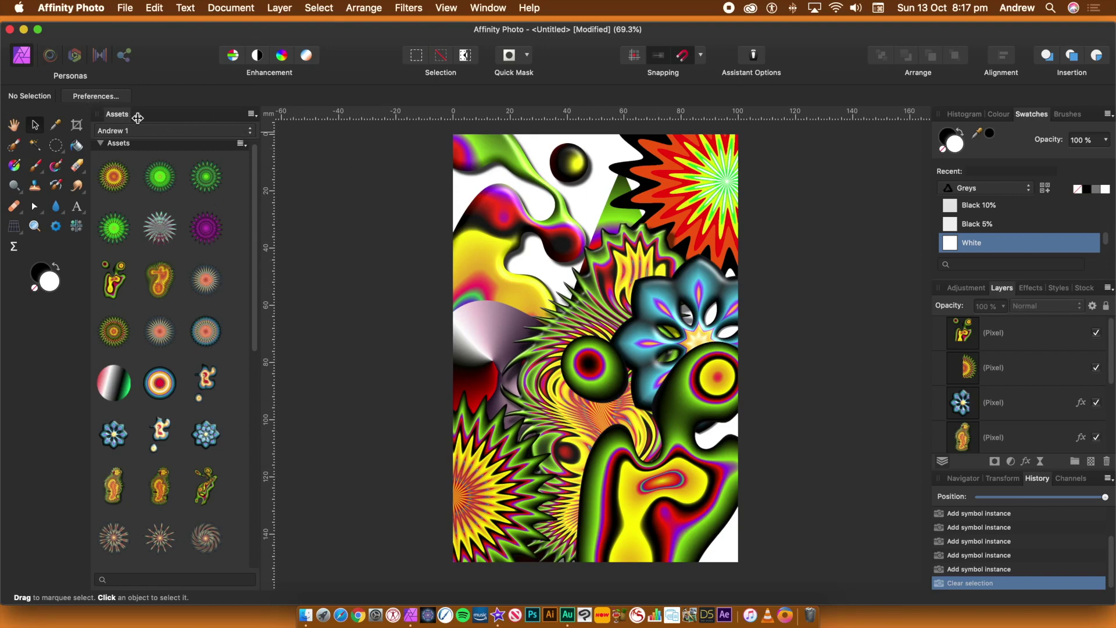
# Step: Undock the Assets panel so it floats over the canvas beside the page
pyautogui.moveTo(119, 118); pyautogui.dragTo(163, 149)
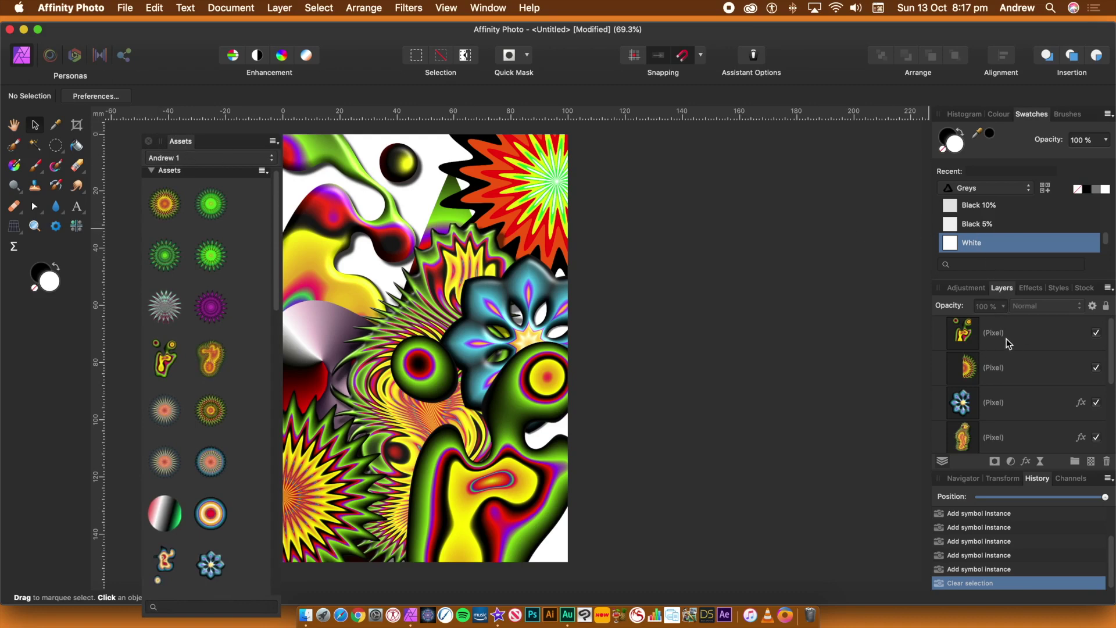
# Step: Drop the purple starburst, yellow-green swirl and green-and-yellow figure assets onto the collage, then select all layers
pyautogui.moveTo(212, 314); pyautogui.dragTo(383, 296)
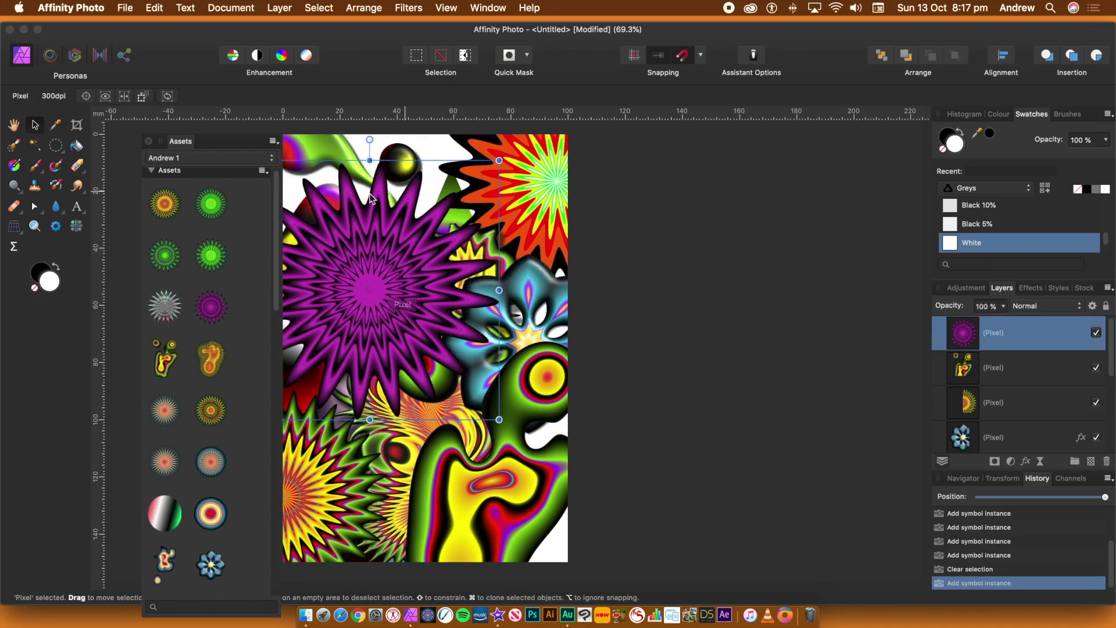
pyautogui.moveTo(213, 366); pyautogui.dragTo(480, 347)
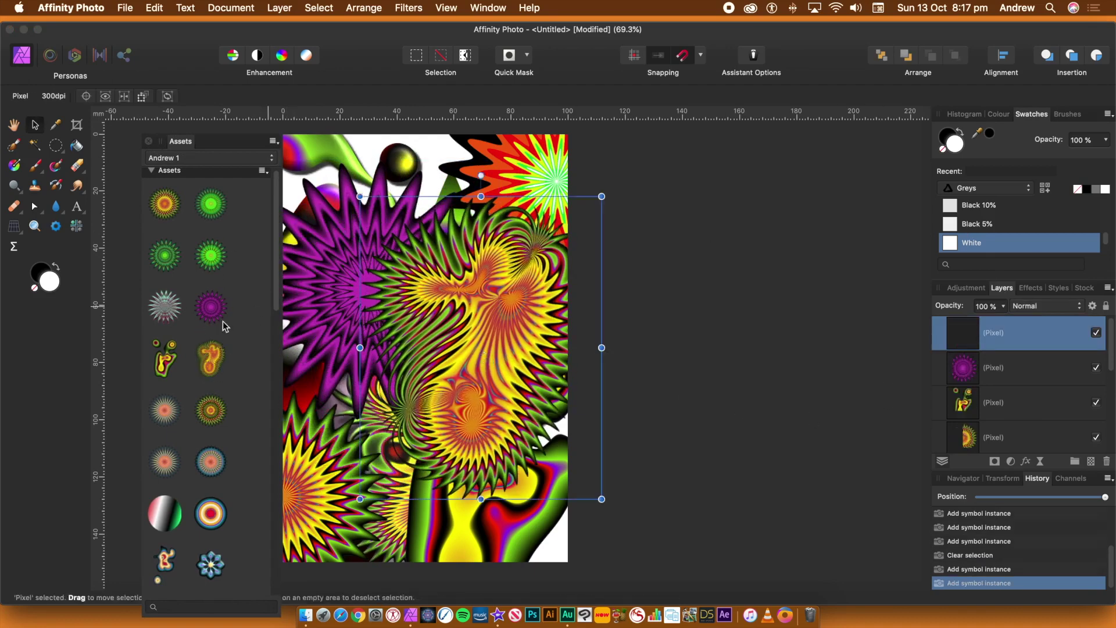
pyautogui.moveTo(164, 358); pyautogui.dragTo(367, 267)
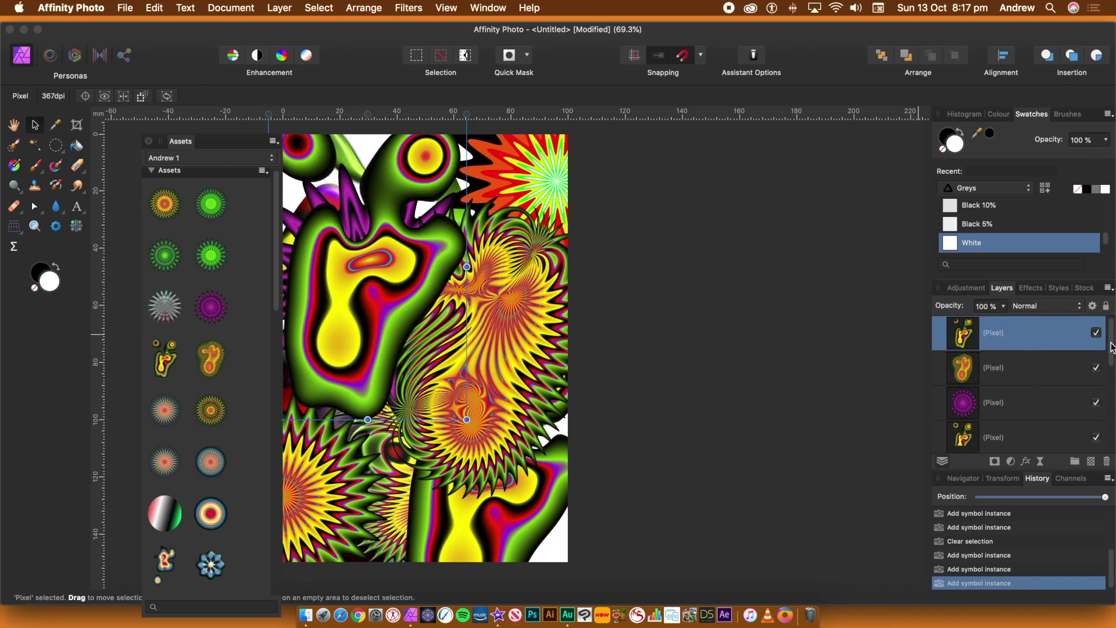
pyautogui.moveTo(1111, 347); pyautogui.dragTo(1111, 436)
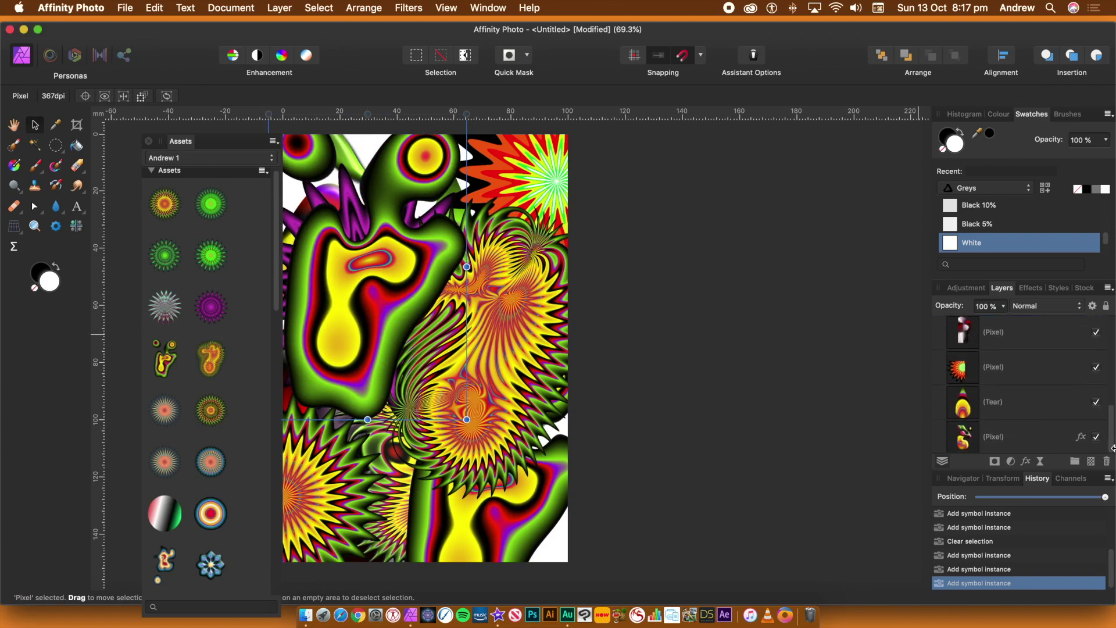
pyautogui.keyDown('shift'); pyautogui.click(1031, 442); pyautogui.keyUp('shift')
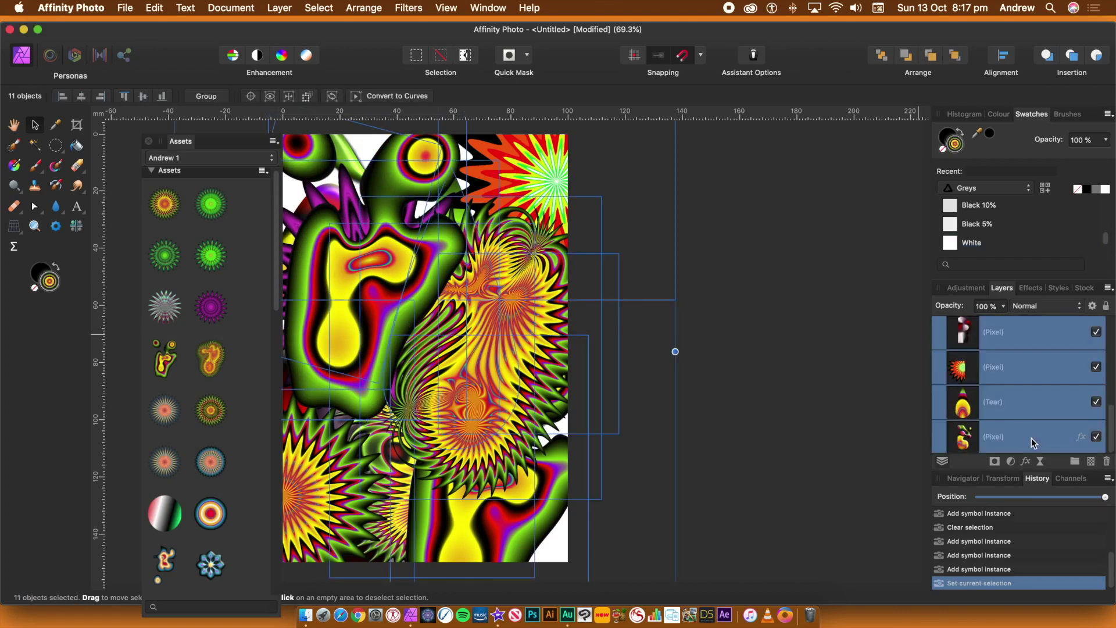
# Step: Delete all collage layers and draw a large circle with the Ellipse Tool
pyautogui.click(1108, 462)
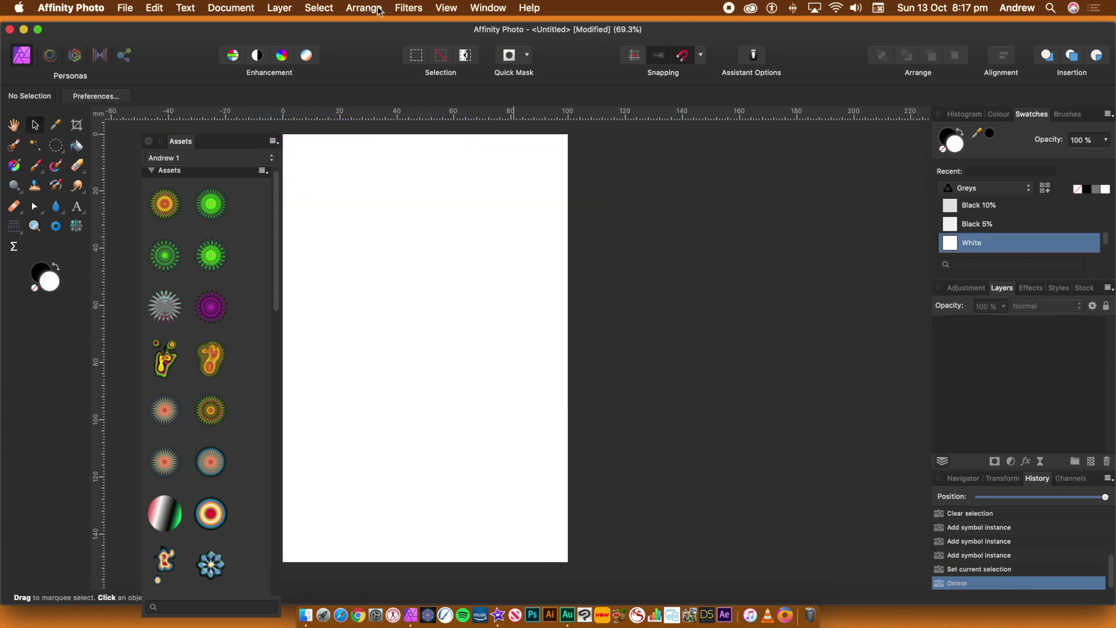
pyautogui.click(55, 206)
pyautogui.click(106, 219)
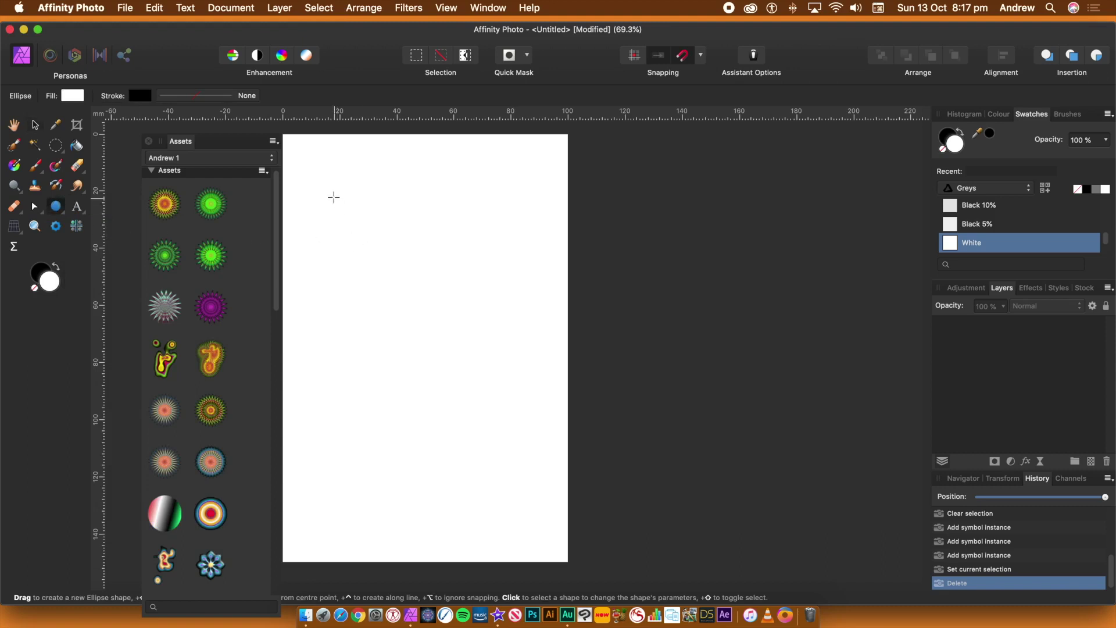
pyautogui.moveTo(328, 194); pyautogui.dragTo(521, 396)
# Step: Fill the circle with the Gradients 10 radial gradient from the Gradients swatch palette
pyautogui.click(985, 188)
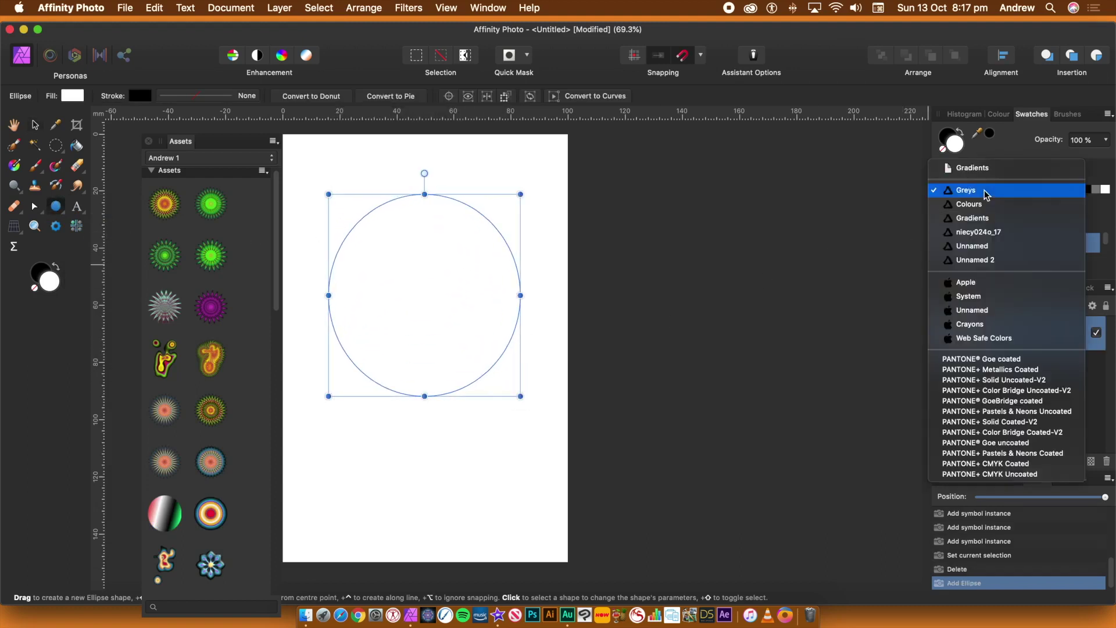
pyautogui.click(984, 217)
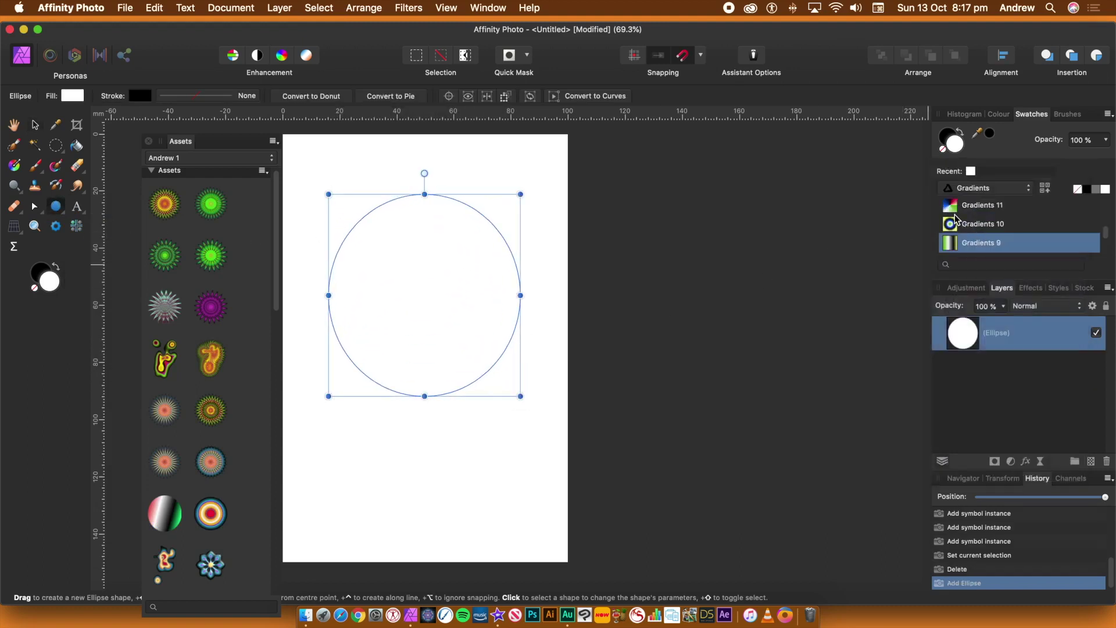
pyautogui.click(960, 225)
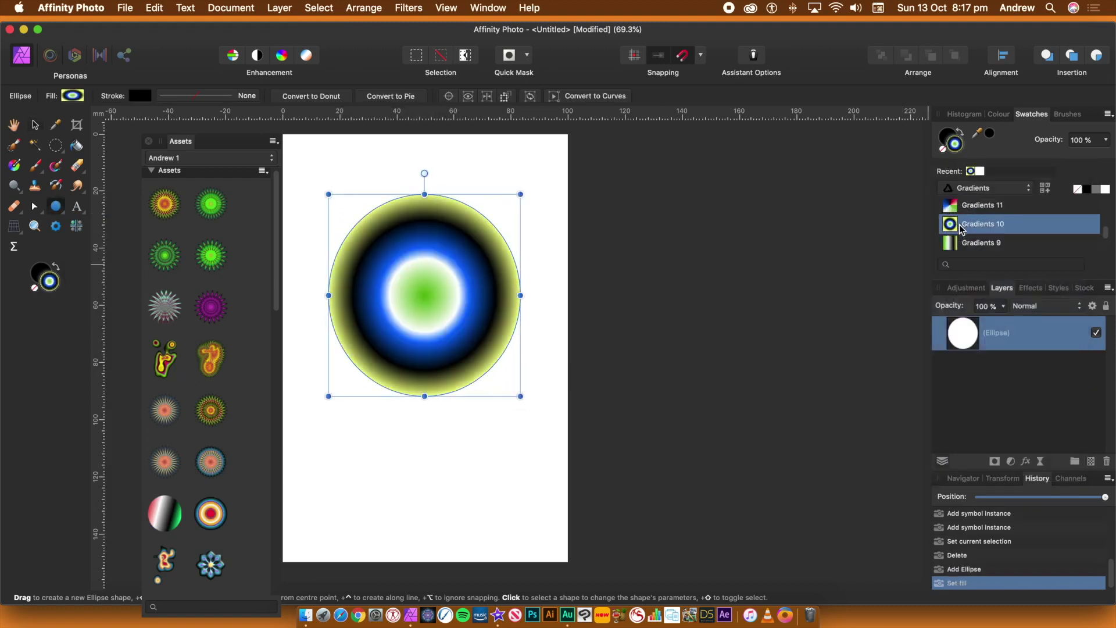
pyautogui.click(35, 124)
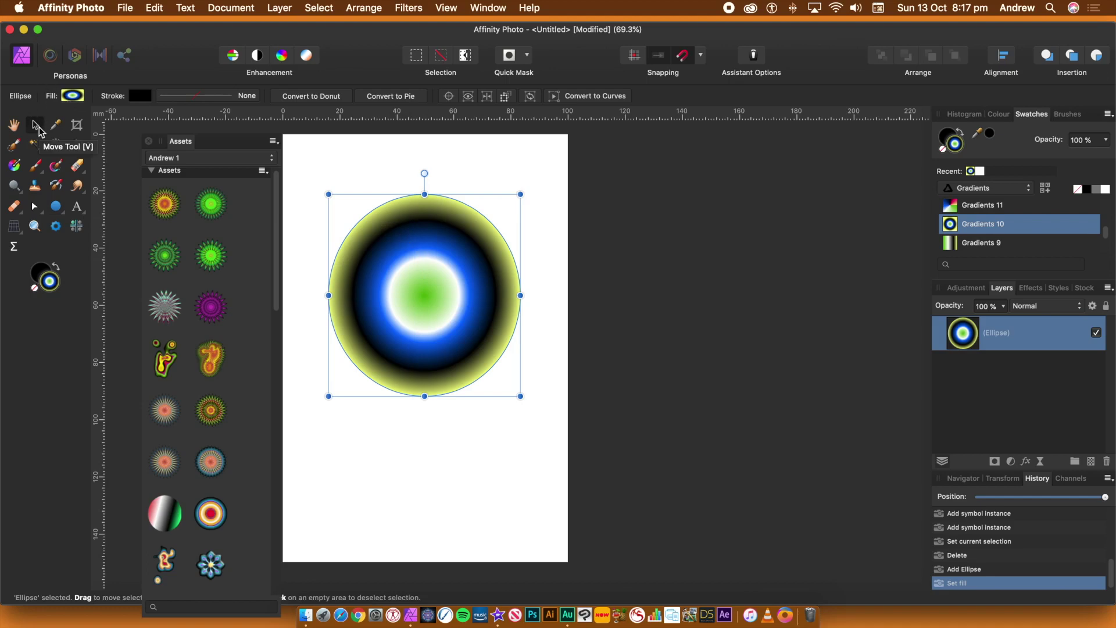
# Step: Drag the gradient circle into the Assets subcategory to store it as a new asset
pyautogui.moveTo(409, 256); pyautogui.dragTo(225, 365)
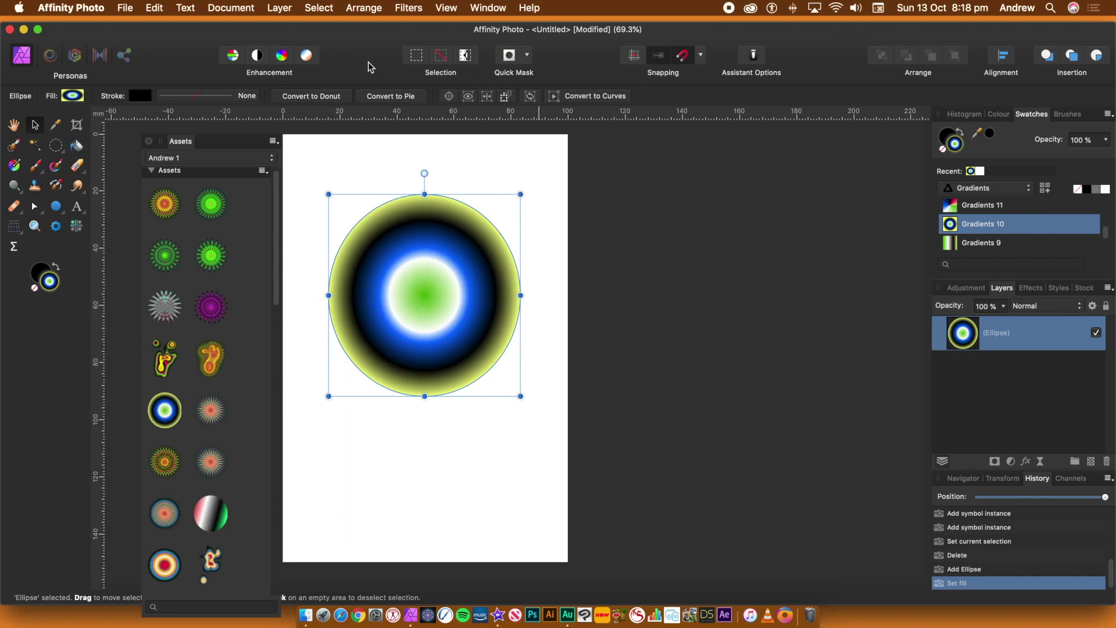
# Step: Warp the circle with Filters > Distort > Deform, using four handles and two outward pulls
pyautogui.click(408, 8)
pyautogui.moveTo(430, 50)
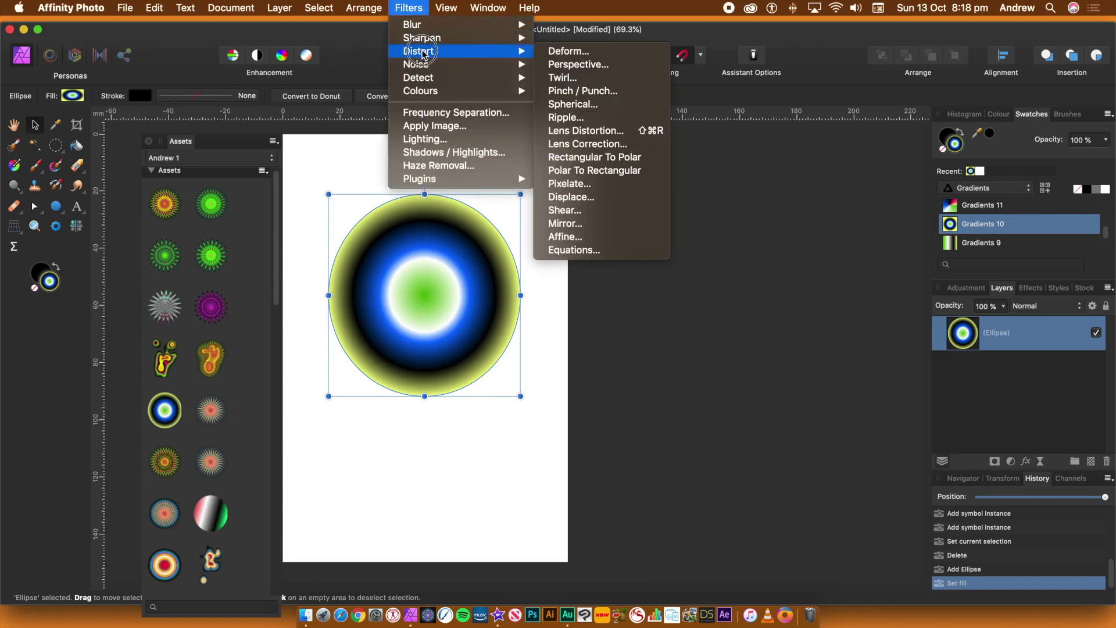
pyautogui.click(565, 57)
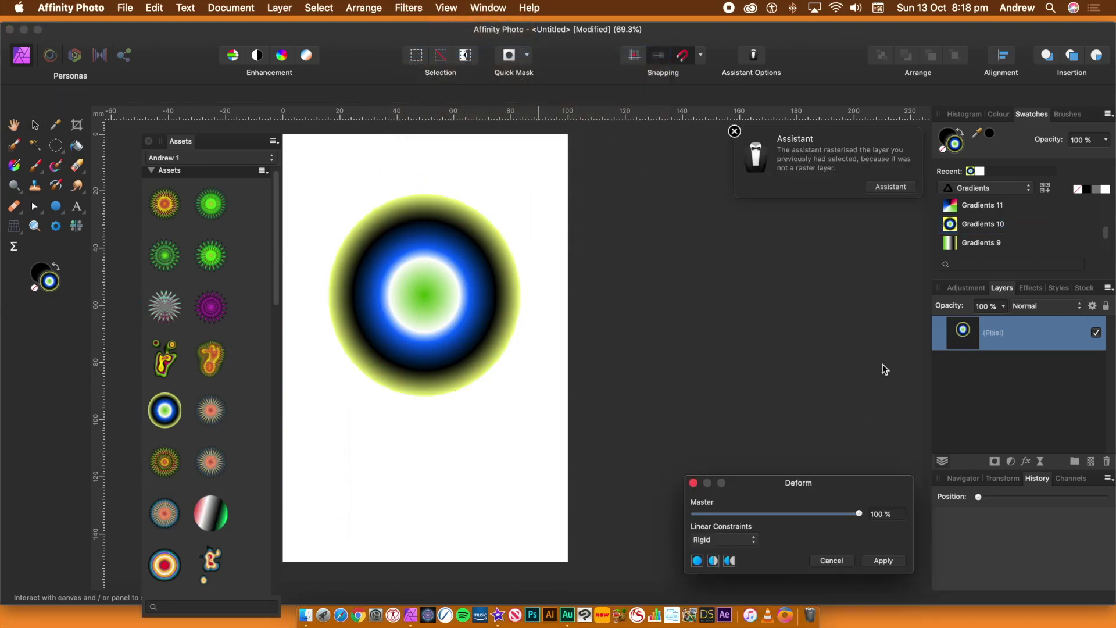
pyautogui.click(401, 267)
pyautogui.click(456, 303)
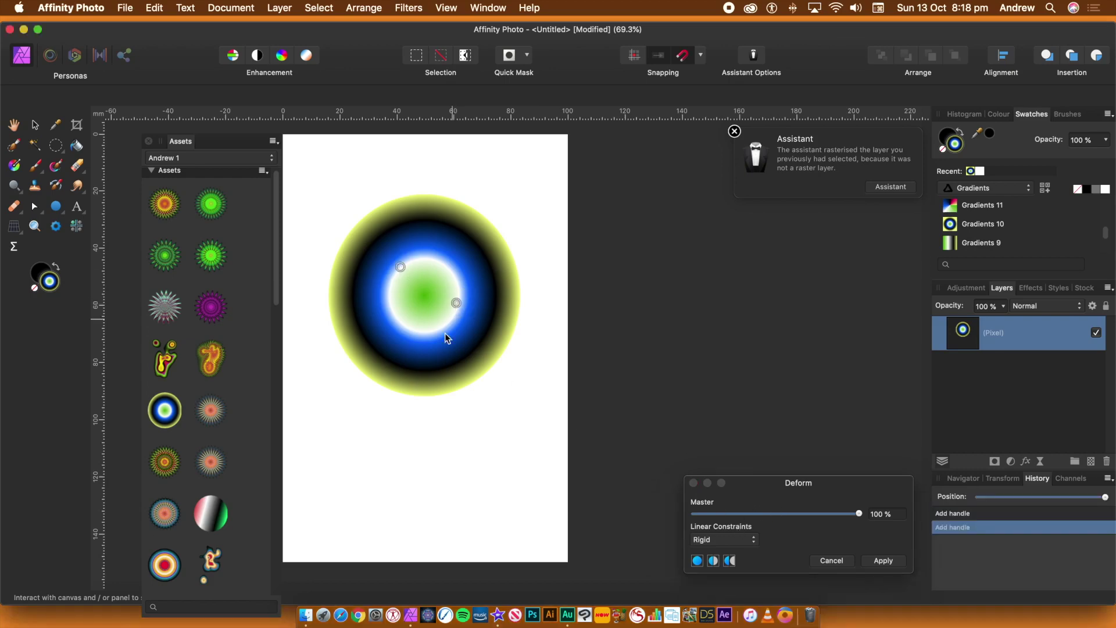
pyautogui.click(414, 371)
pyautogui.click(466, 364)
pyautogui.moveTo(468, 367); pyautogui.dragTo(520, 489)
pyautogui.moveTo(420, 375); pyautogui.dragTo(339, 461)
pyautogui.click(883, 560)
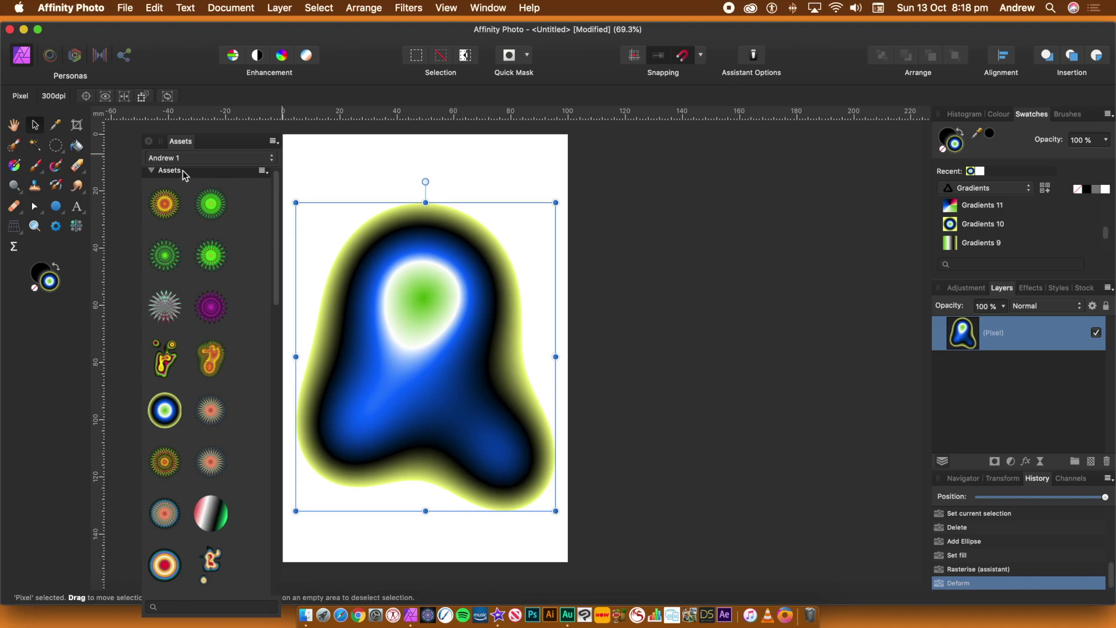
# Step: In the first asset category, collapse the Assets, Assets 2 and Assets 3 subcategories
pyautogui.click(151, 171)
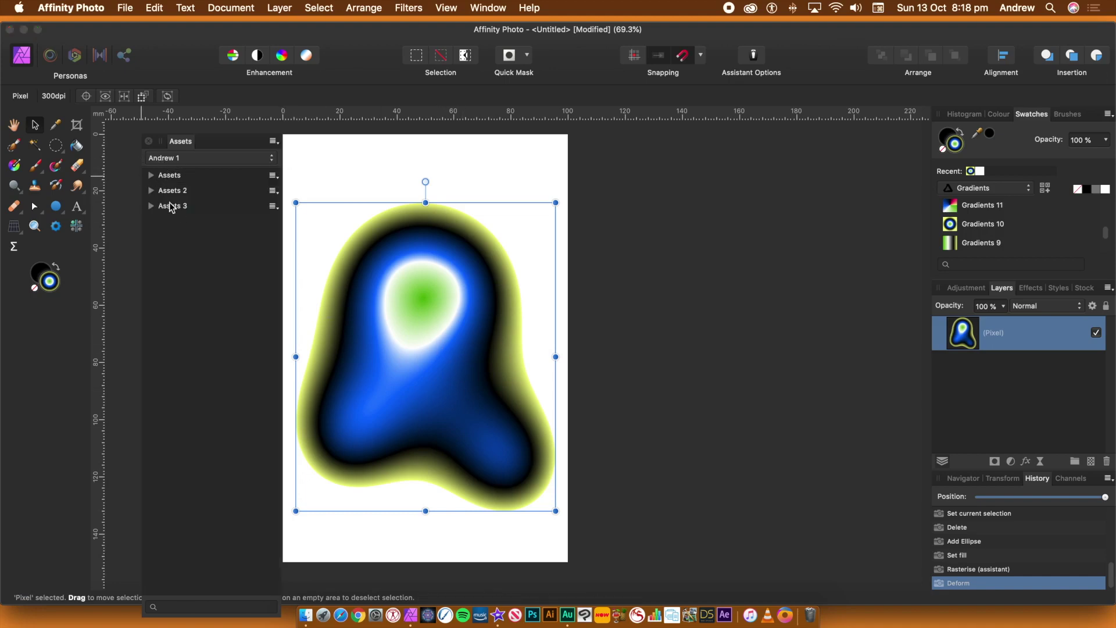
pyautogui.click(180, 157)
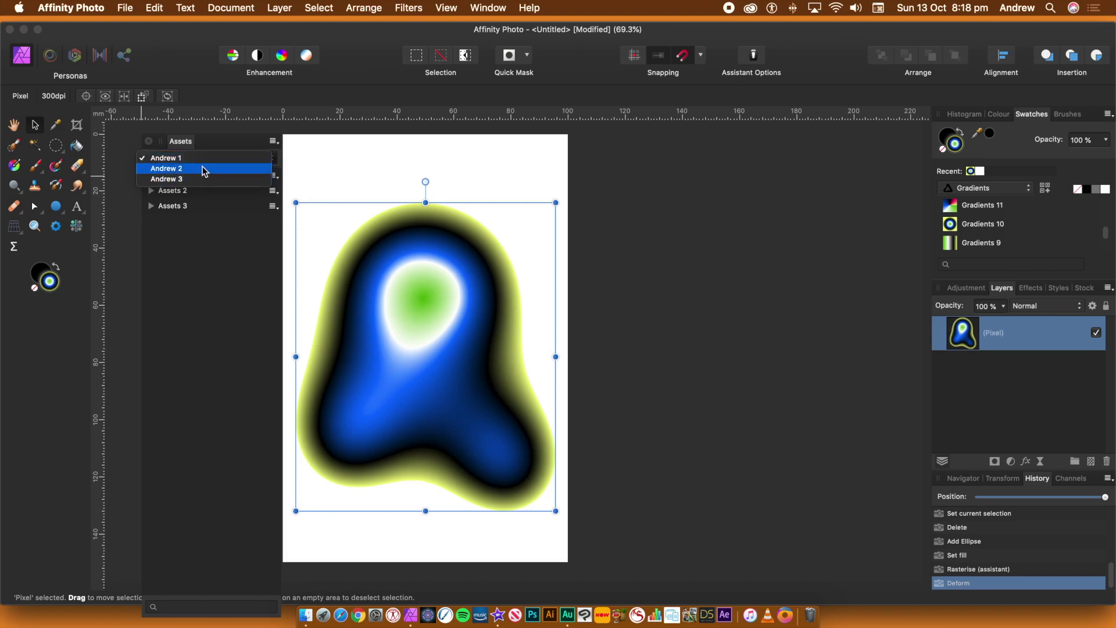
pyautogui.click(204, 158)
pyautogui.click(203, 159)
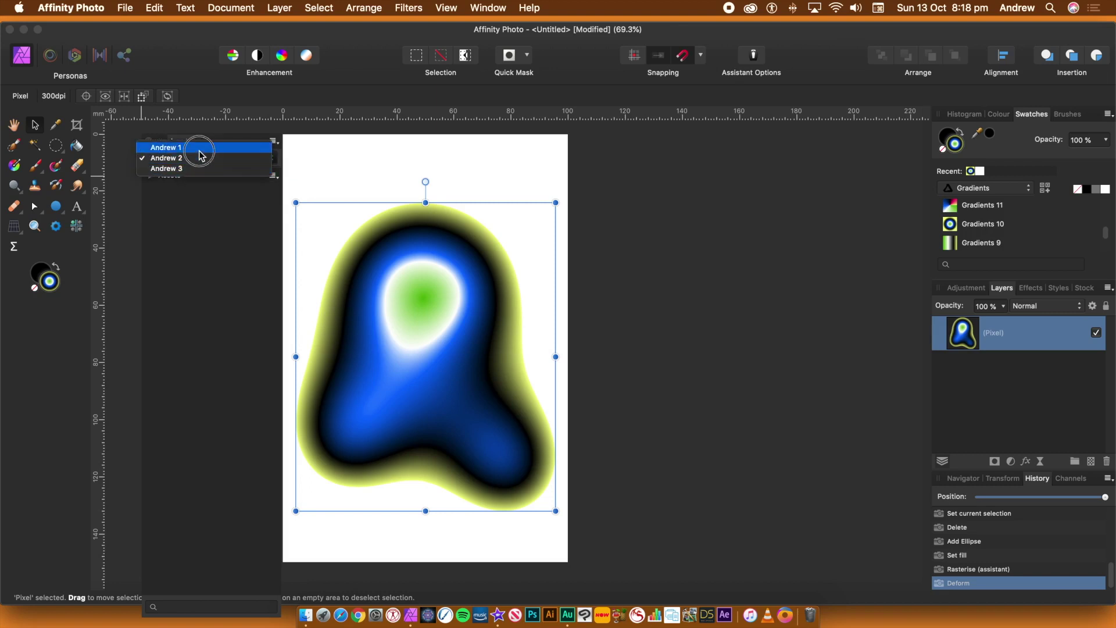
pyautogui.click(200, 150)
pyautogui.click(153, 192)
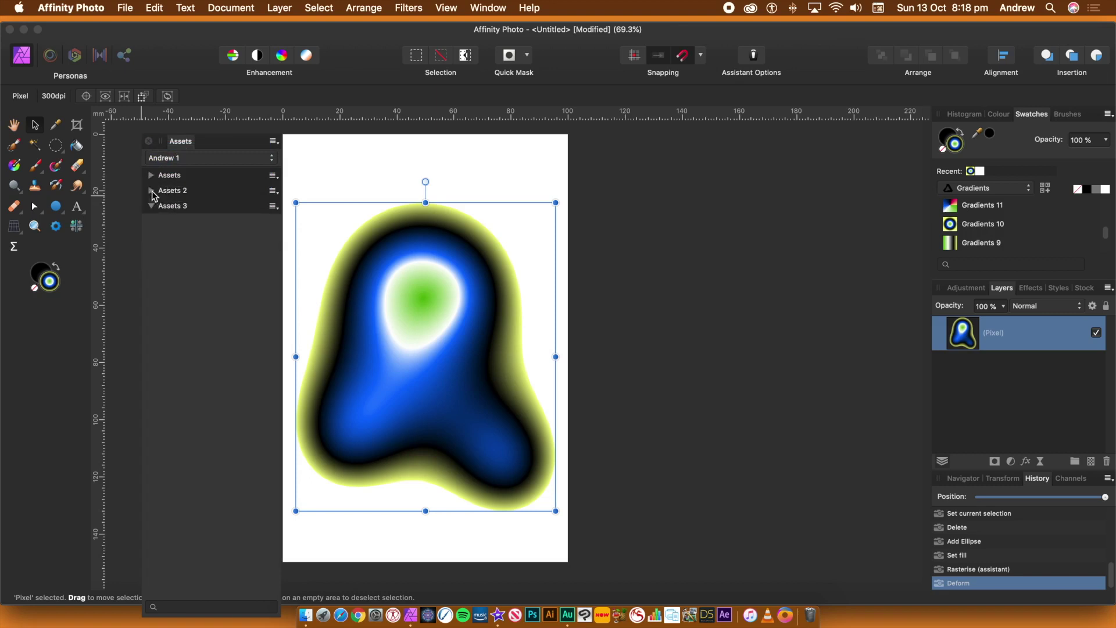
pyautogui.click(151, 207)
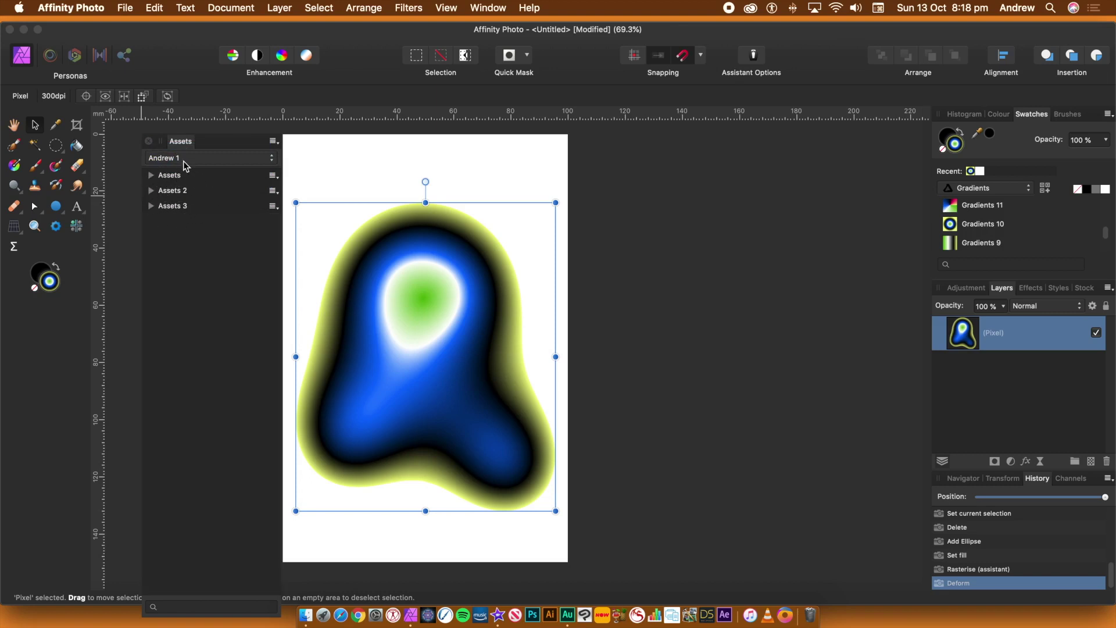
# Step: Browse the second and third categories, collapsing Assets 2 and Assets 3 in the third
pyautogui.click(182, 158)
pyautogui.click(176, 173)
pyautogui.click(181, 160)
pyautogui.click(185, 167)
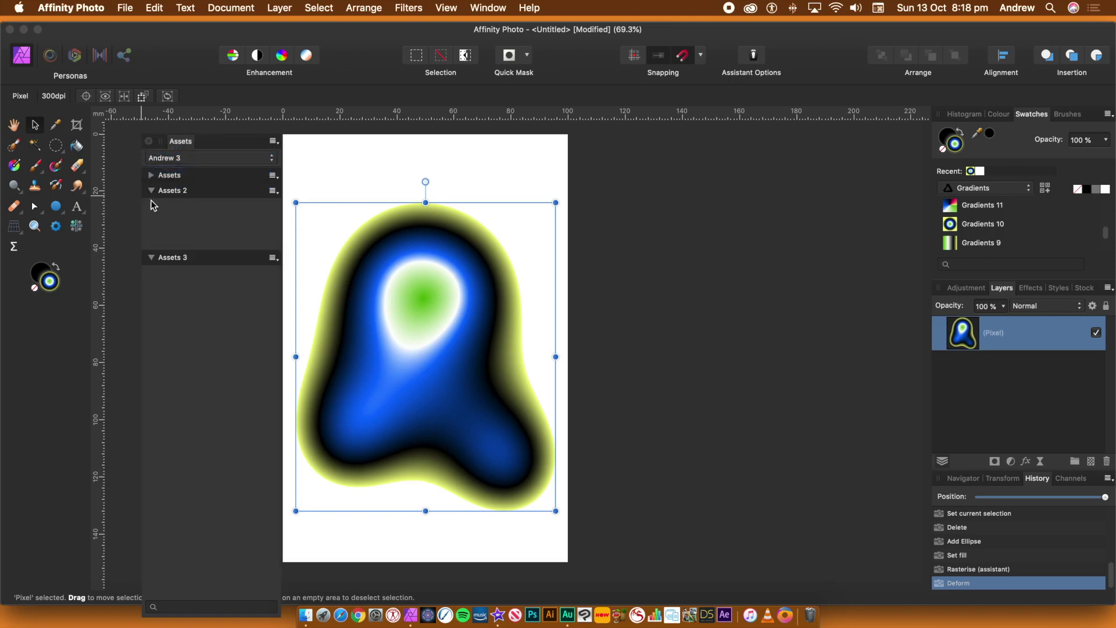
pyautogui.click(151, 193)
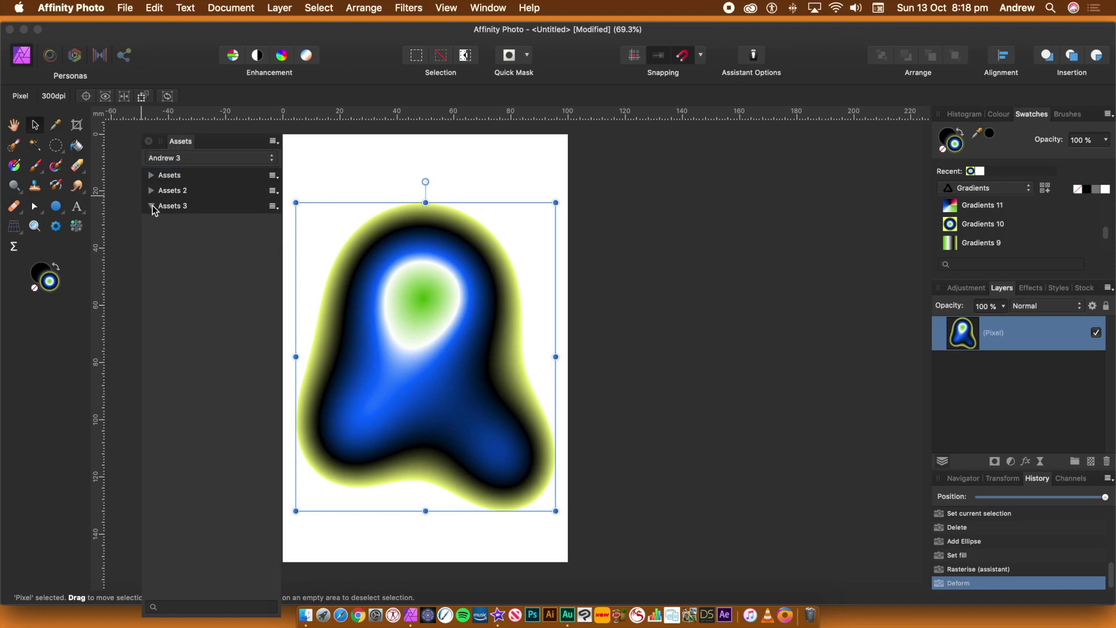
pyautogui.click(152, 206)
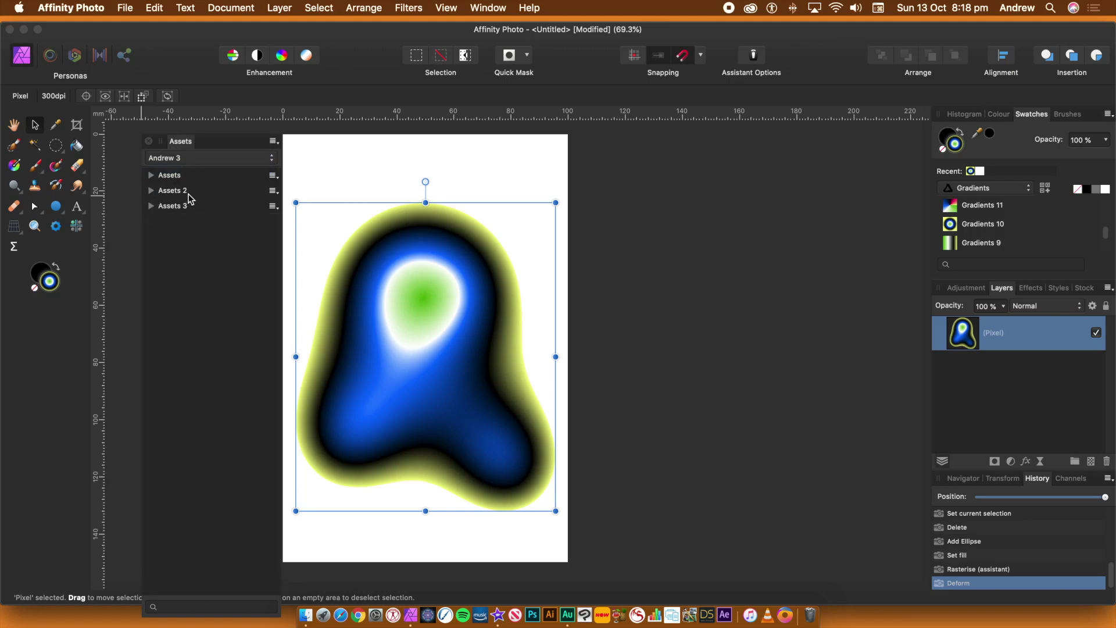
# Step: Return to the first category and briefly expand, then collapse, the Assets subcategory
pyautogui.click(179, 163)
pyautogui.click(183, 138)
pyautogui.click(151, 175)
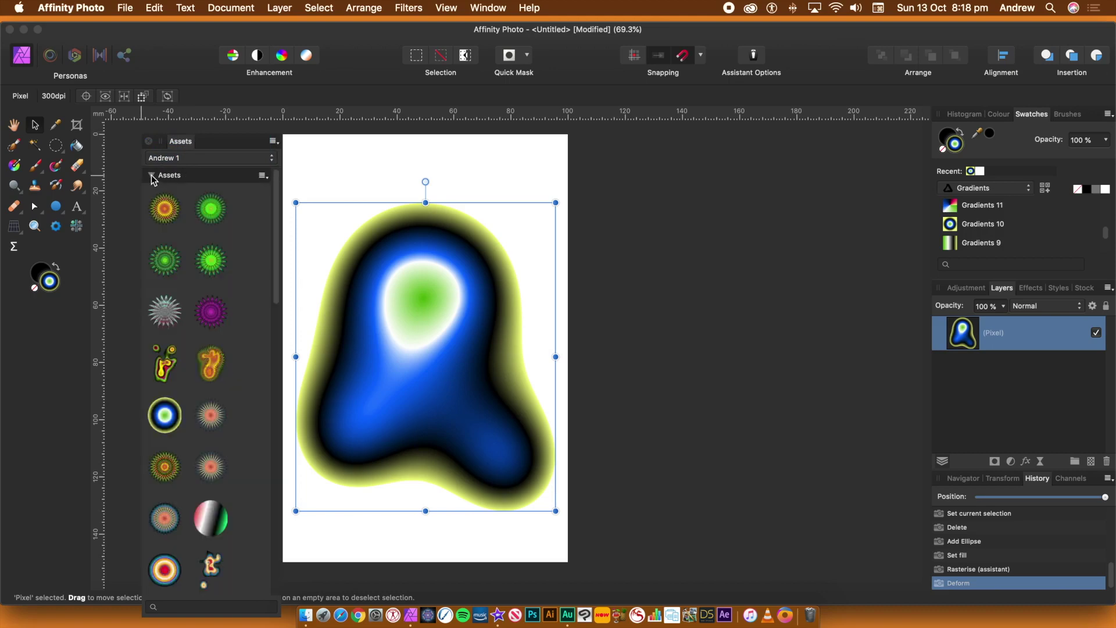
pyautogui.click(218, 175)
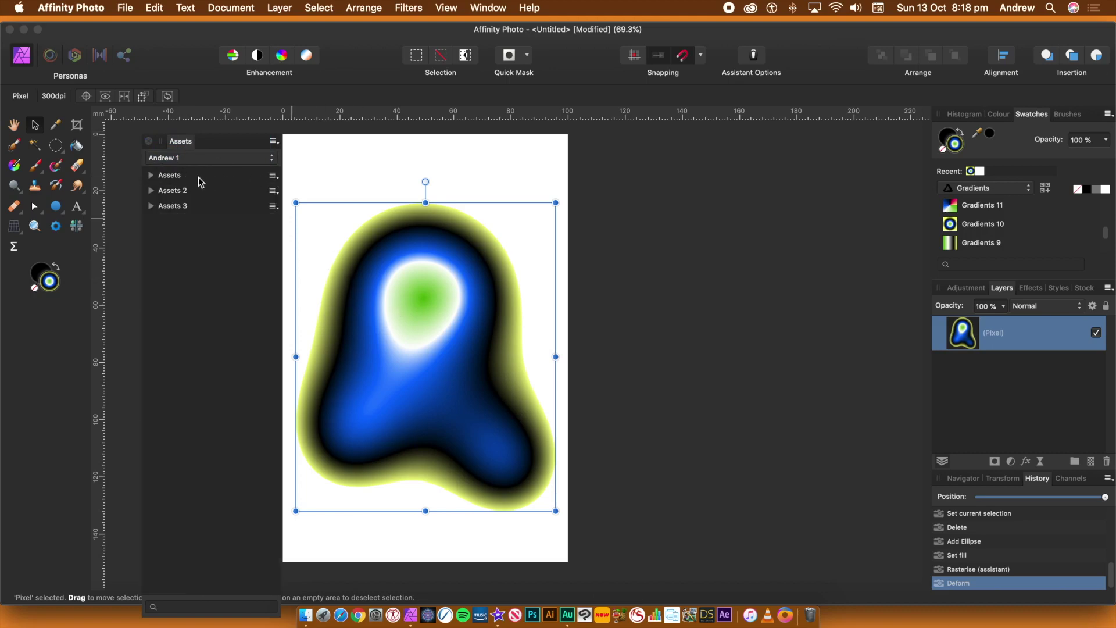
# Step: Expand the Assets subcategory and add the deformed blob to it with Add from Selection
pyautogui.click(152, 176)
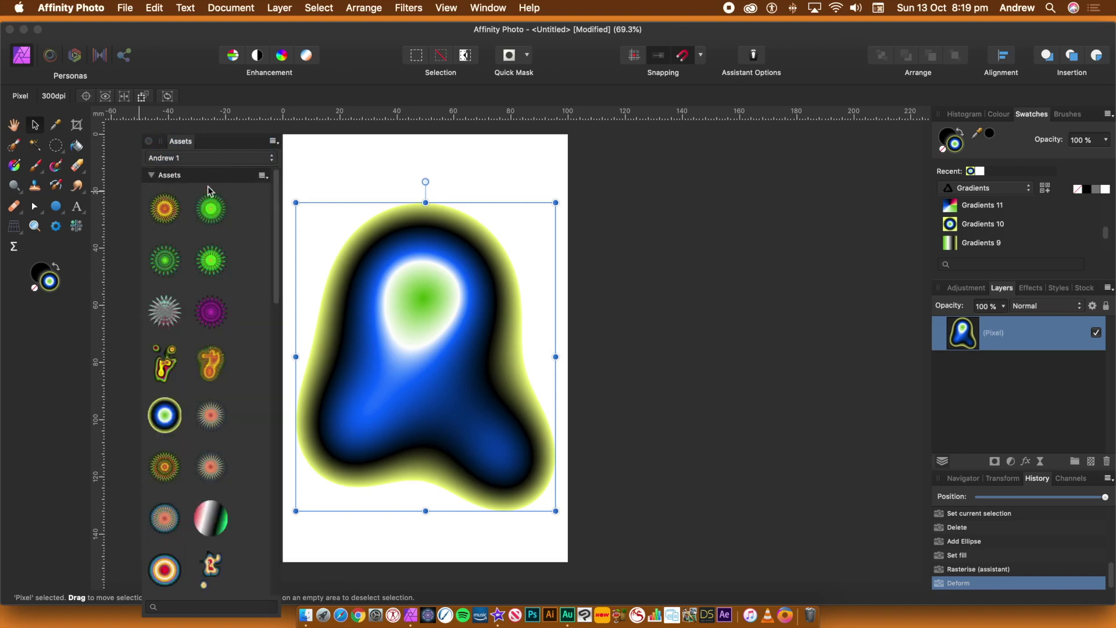
pyautogui.click(262, 175)
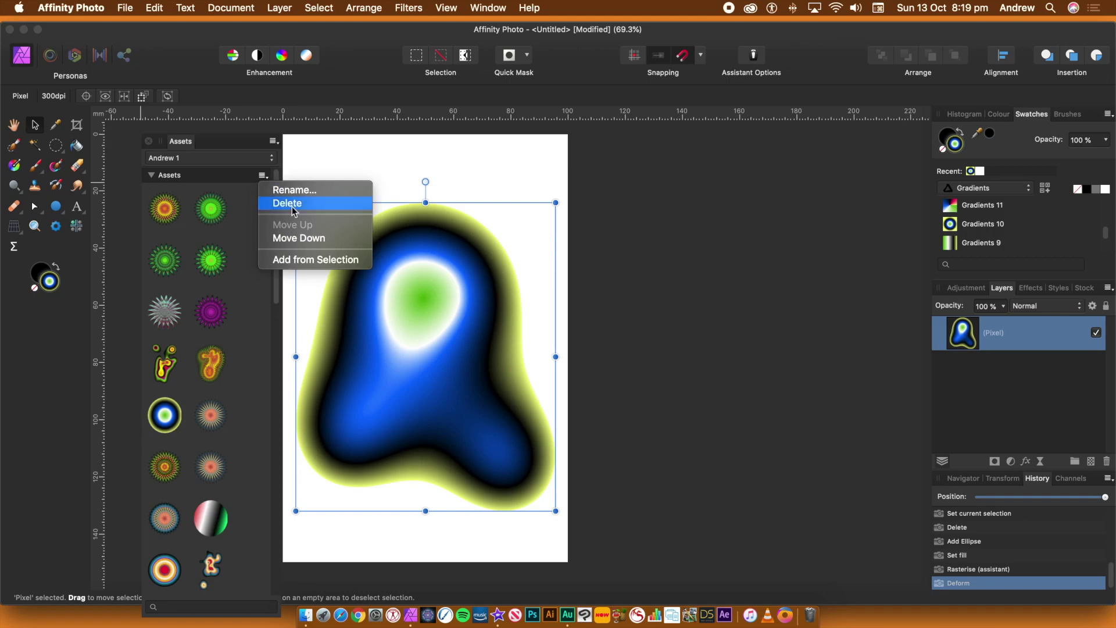
pyautogui.click(328, 260)
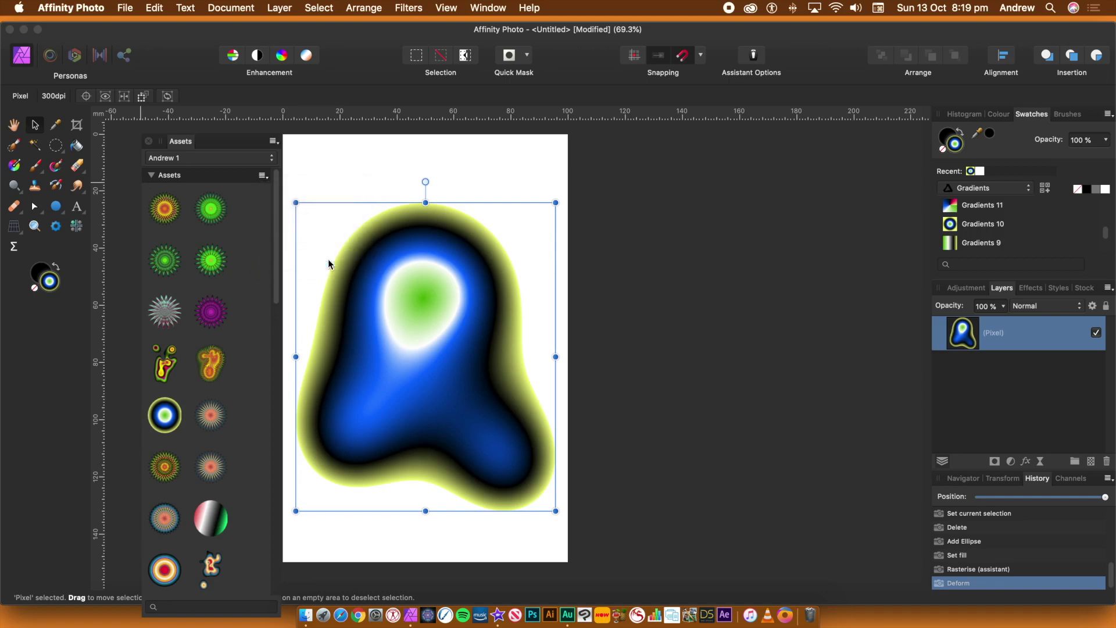
# Step: Scroll to the new blob asset, drag it higher in the list, and delete the blob from the page
pyautogui.moveTo(278, 273); pyautogui.dragTo(275, 568)
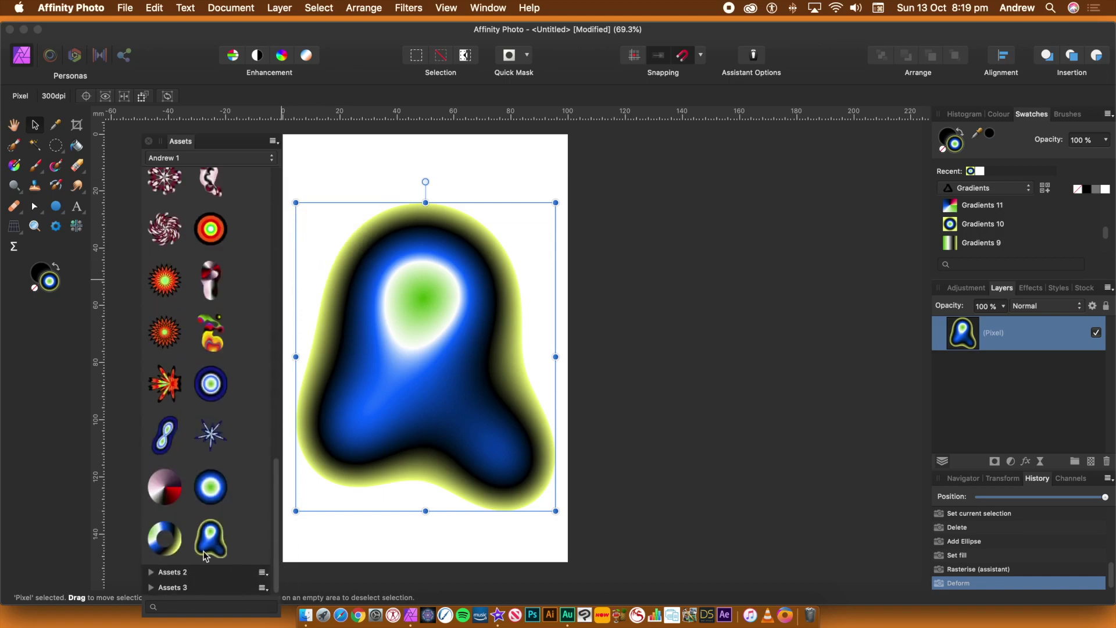
pyautogui.moveTo(215, 538); pyautogui.dragTo(232, 396)
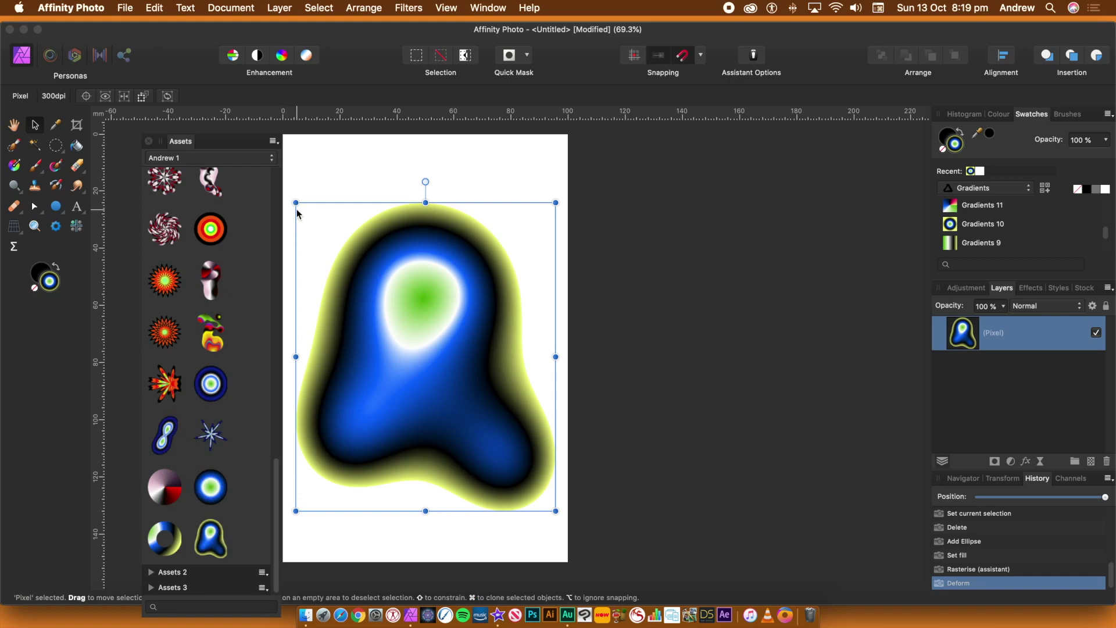
pyautogui.press('Delete')
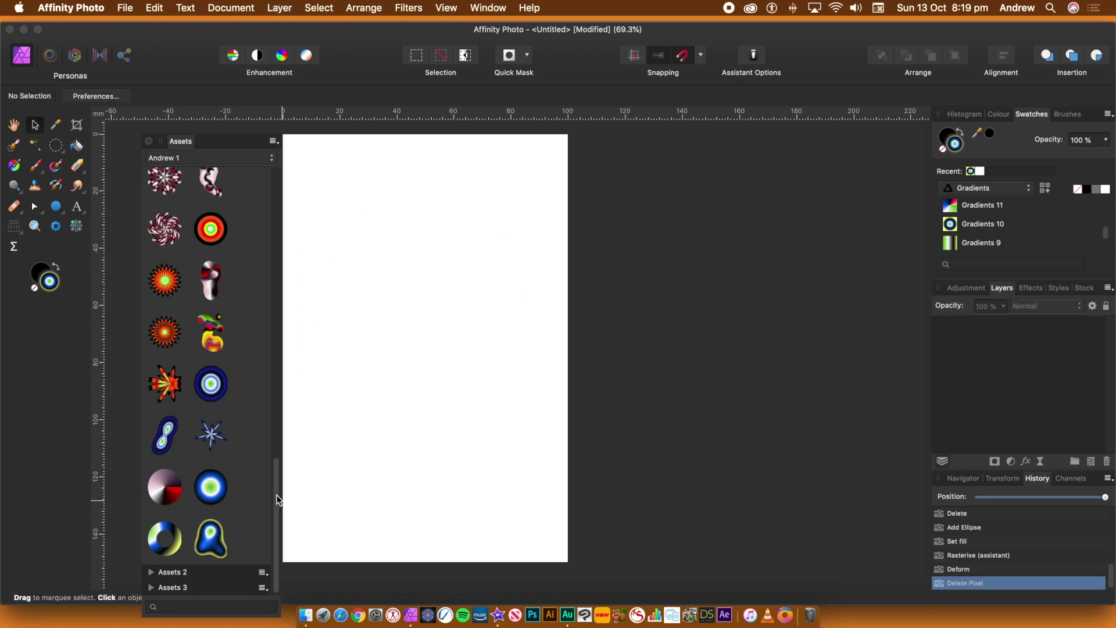
# Step: Open Rename Asset for the first flower asset and close it, keeping the name unchanged
pyautogui.moveTo(276, 481); pyautogui.dragTo(292, 161)
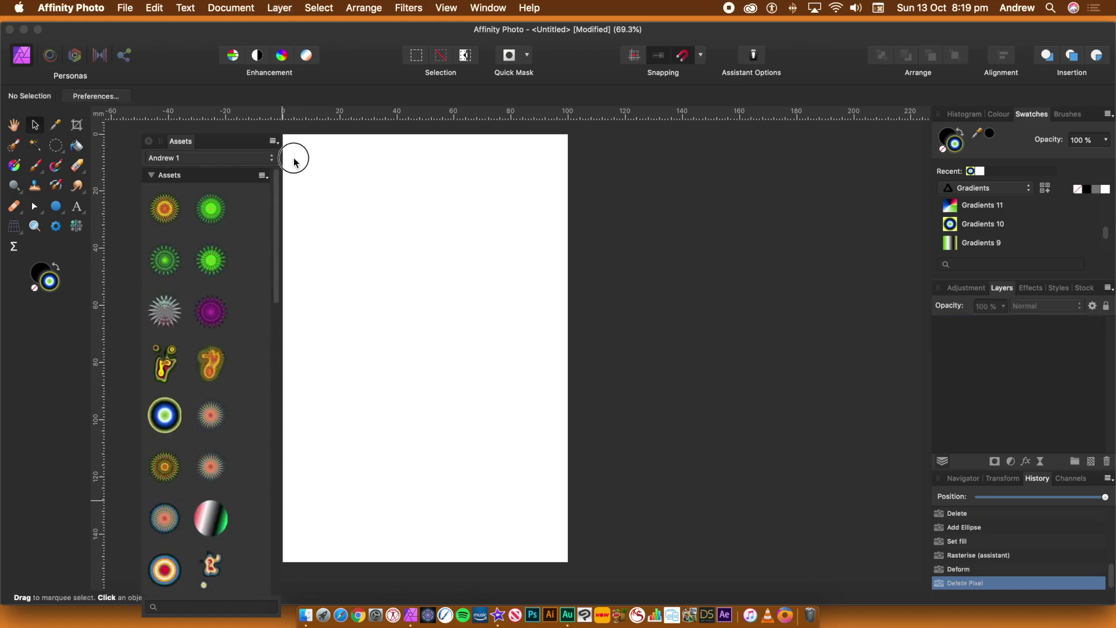
pyautogui.rightClick(168, 212)
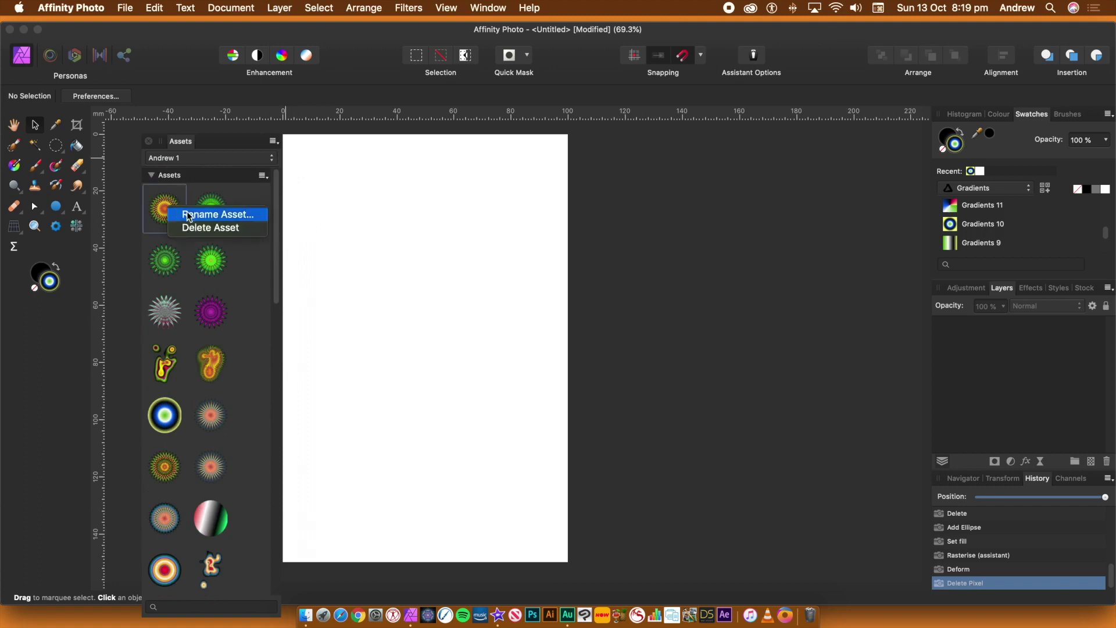
pyautogui.click(215, 215)
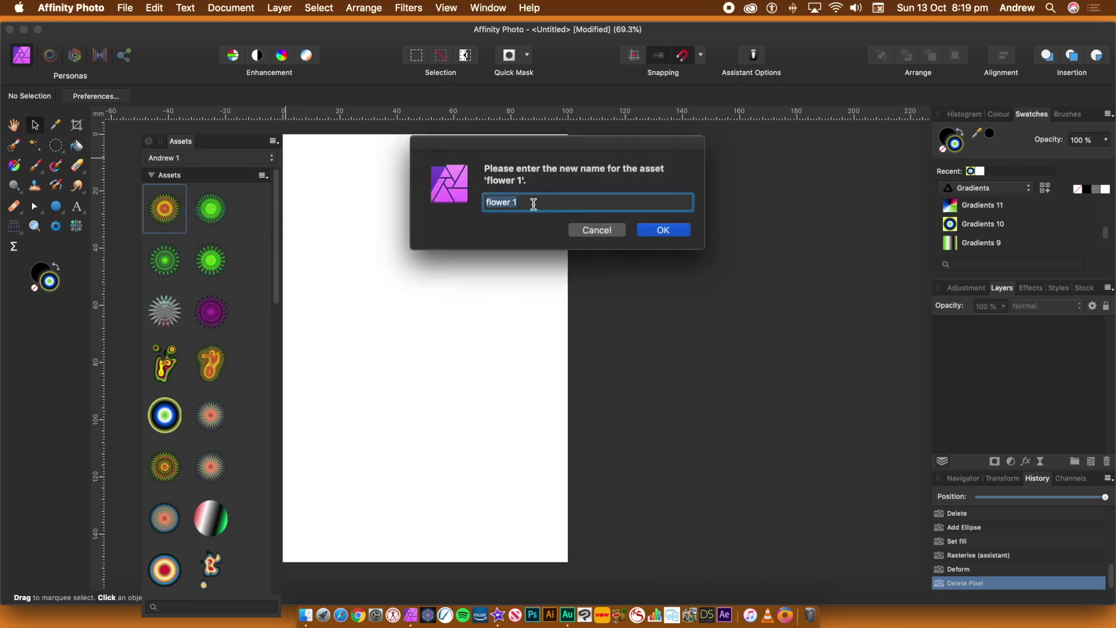
pyautogui.click(543, 203)
pyautogui.click(599, 230)
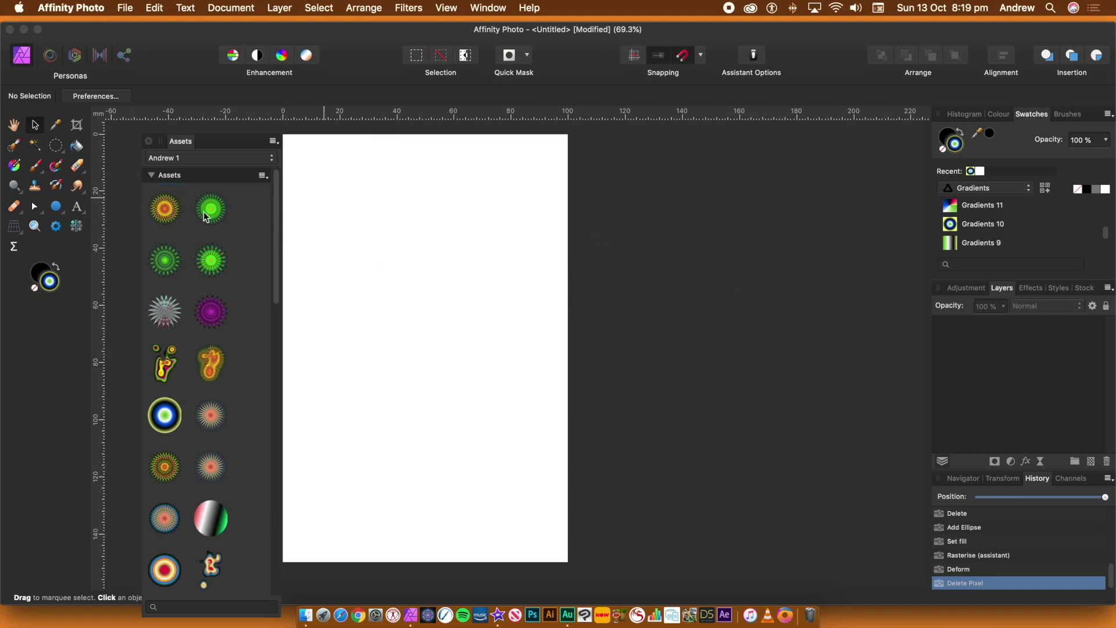
# Step: Rename the second green flower asset to Flower 2, then begin searching the assets for 'flow'
pyautogui.rightClick(216, 209)
pyautogui.click(256, 212)
pyautogui.write('Flower 2')
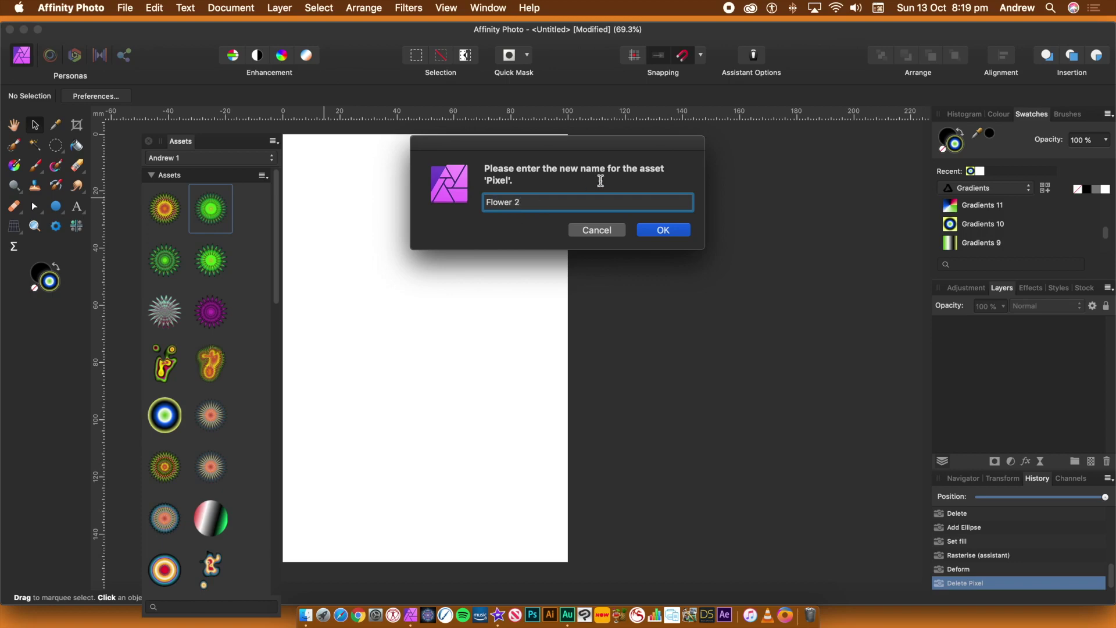
pyautogui.click(665, 230)
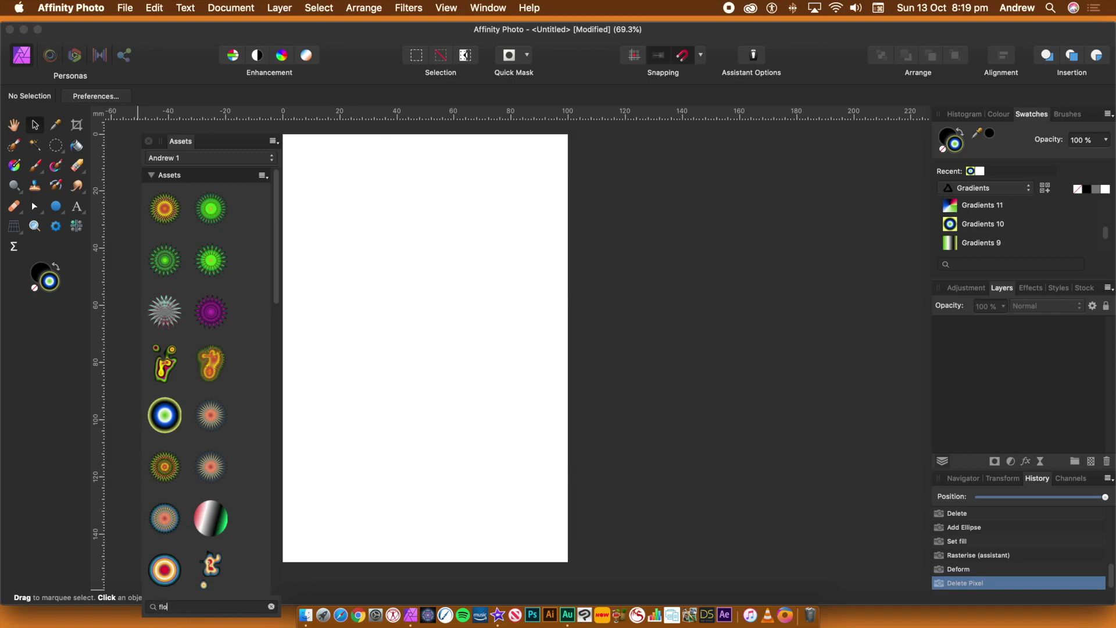
pyautogui.write('w')
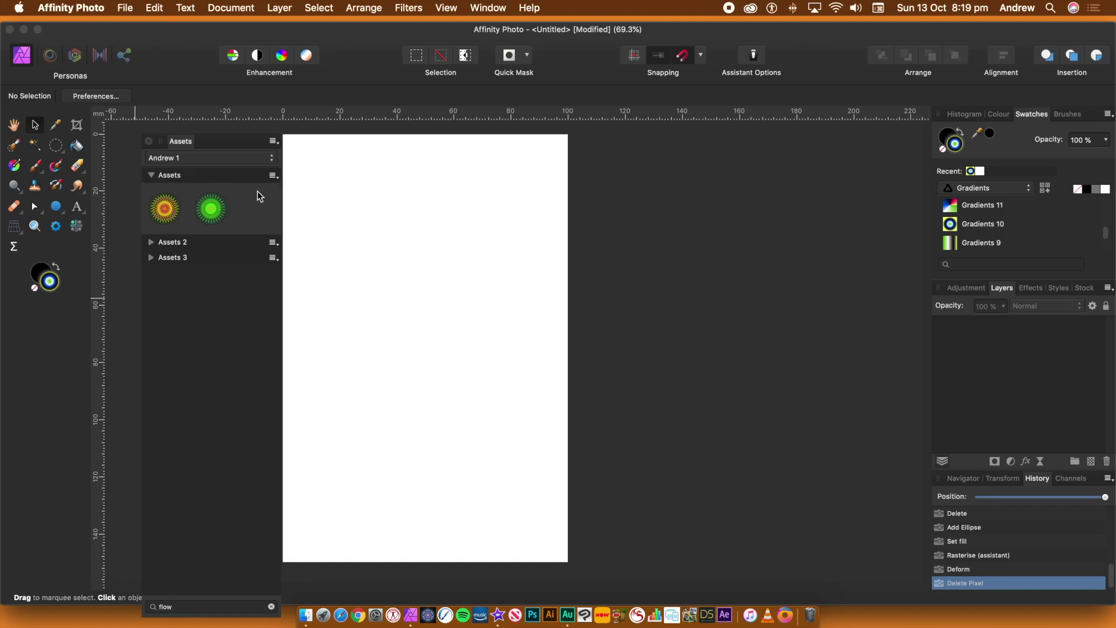
# Step: Clear the 'flow' asset search so all assets show, then collapse the Assets subcategory
pyautogui.click(142, 604)
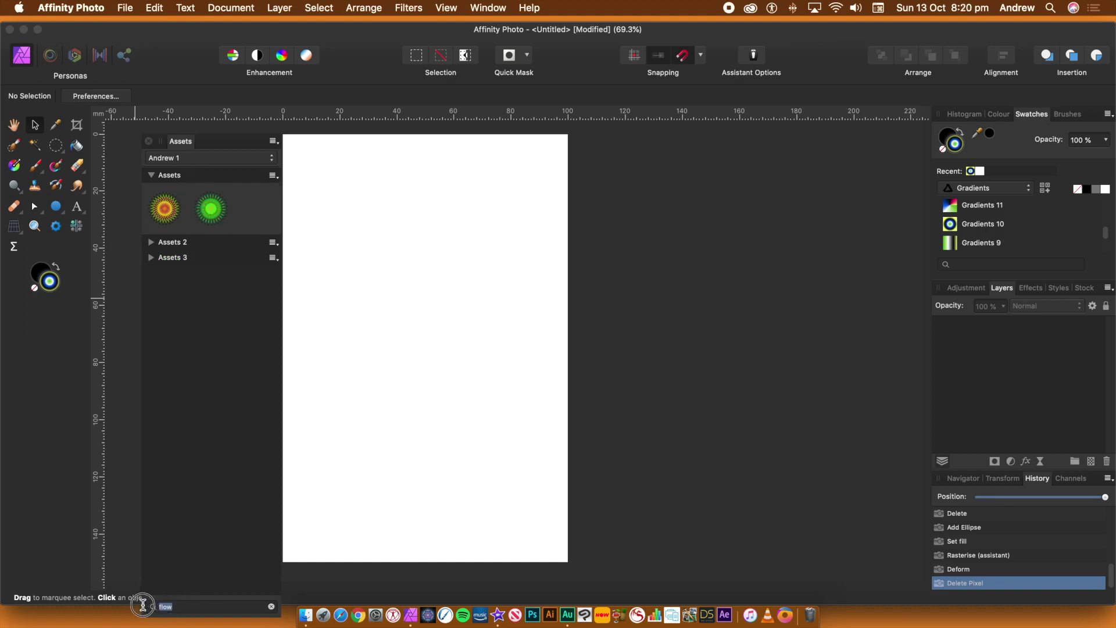
pyautogui.press('BackSpace')
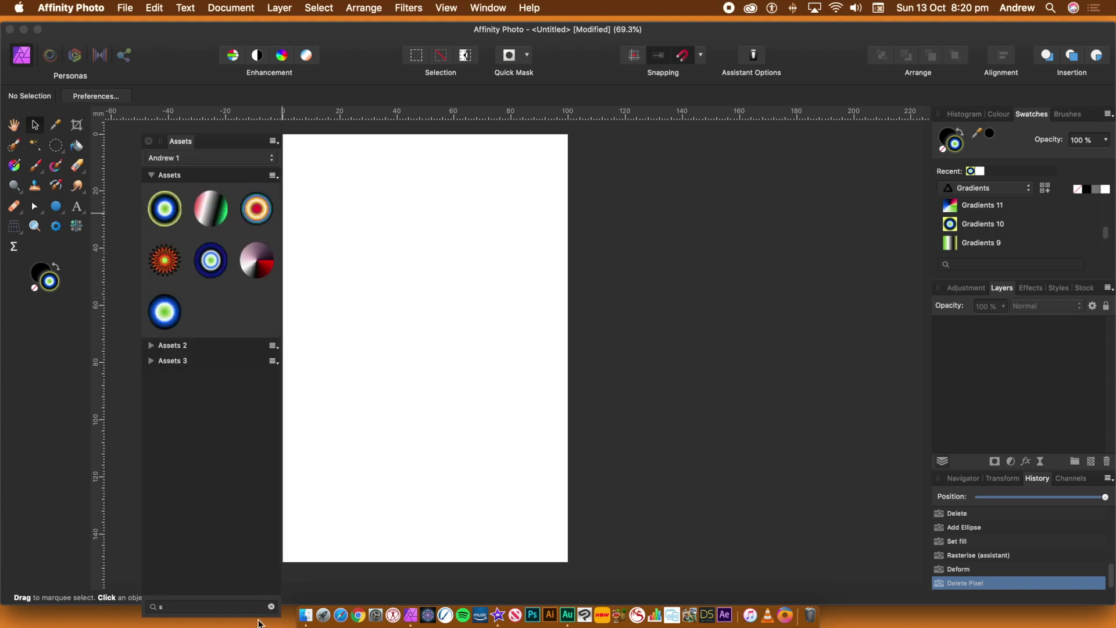
pyautogui.press('BackSpace')
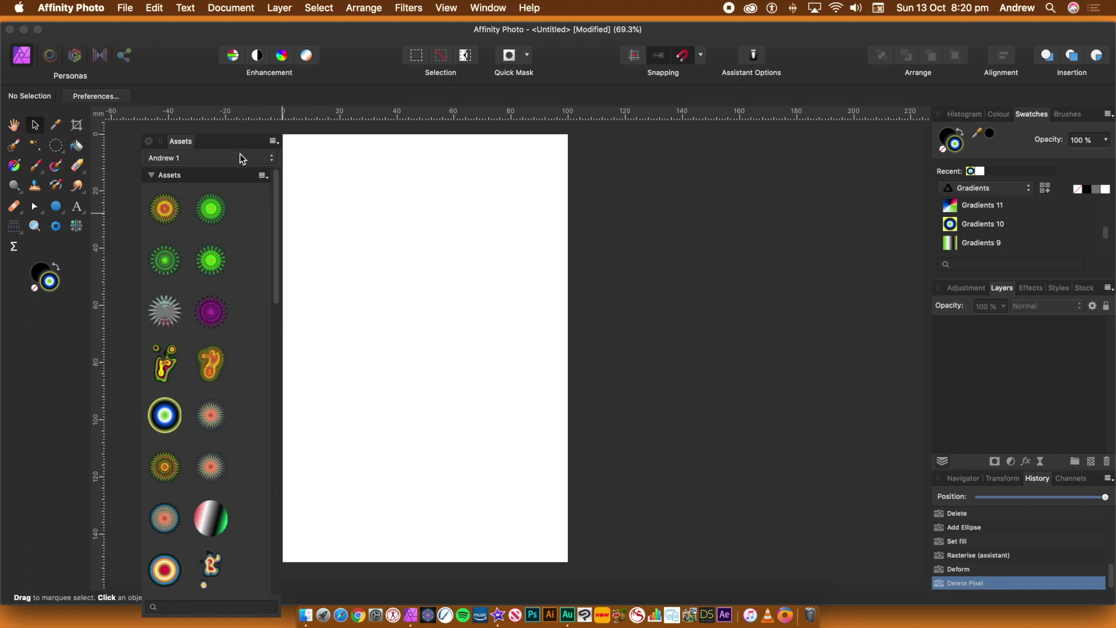
pyautogui.click(151, 174)
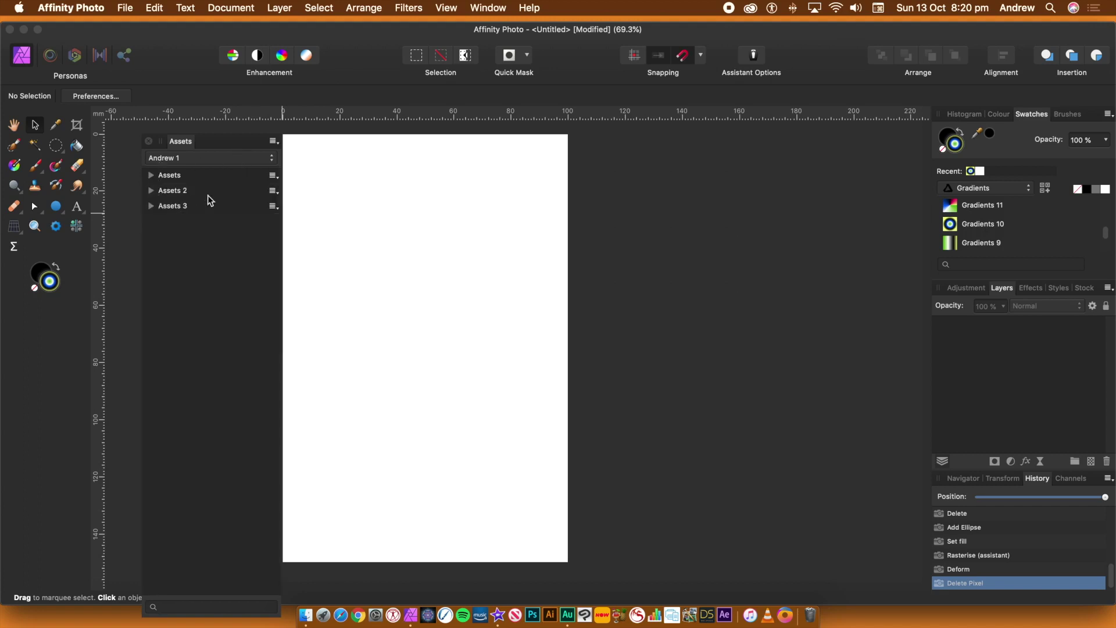
# Step: Expand the Assets subcategory and use its Rename... option to change the name to 'Assets xyz'
pyautogui.click(177, 176)
pyautogui.click(268, 177)
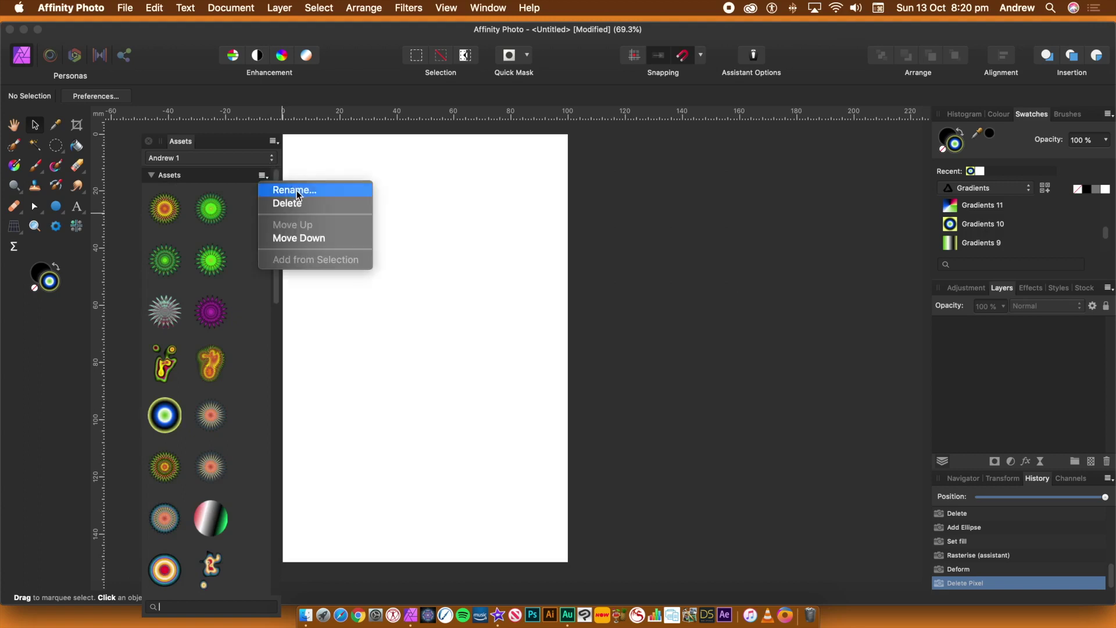
pyautogui.click(297, 190)
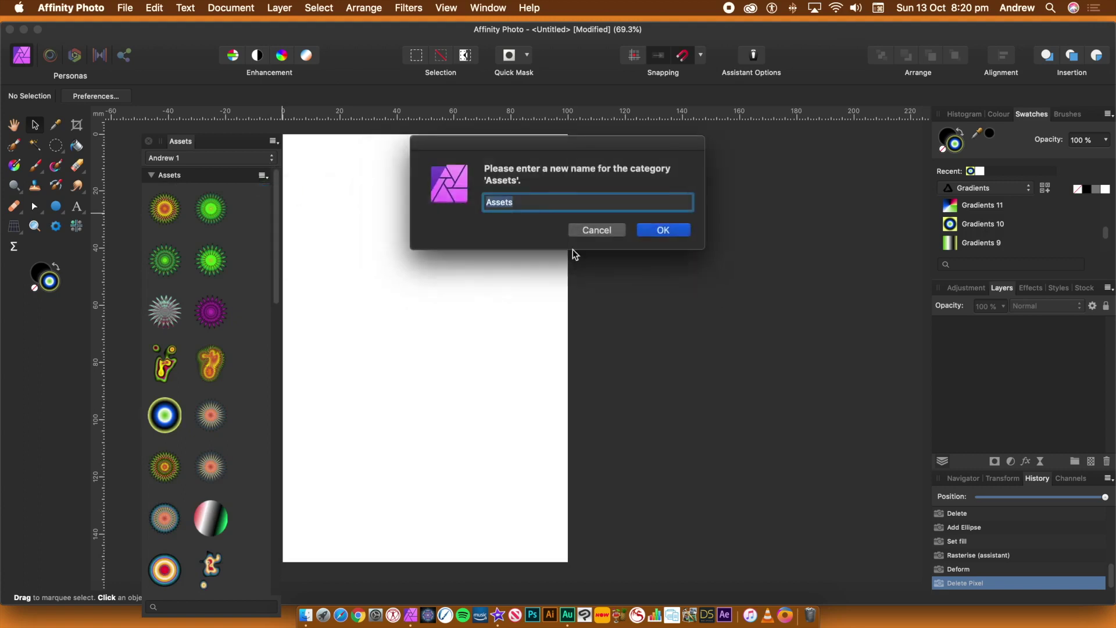
pyautogui.moveTo(557, 148); pyautogui.dragTo(389, 177)
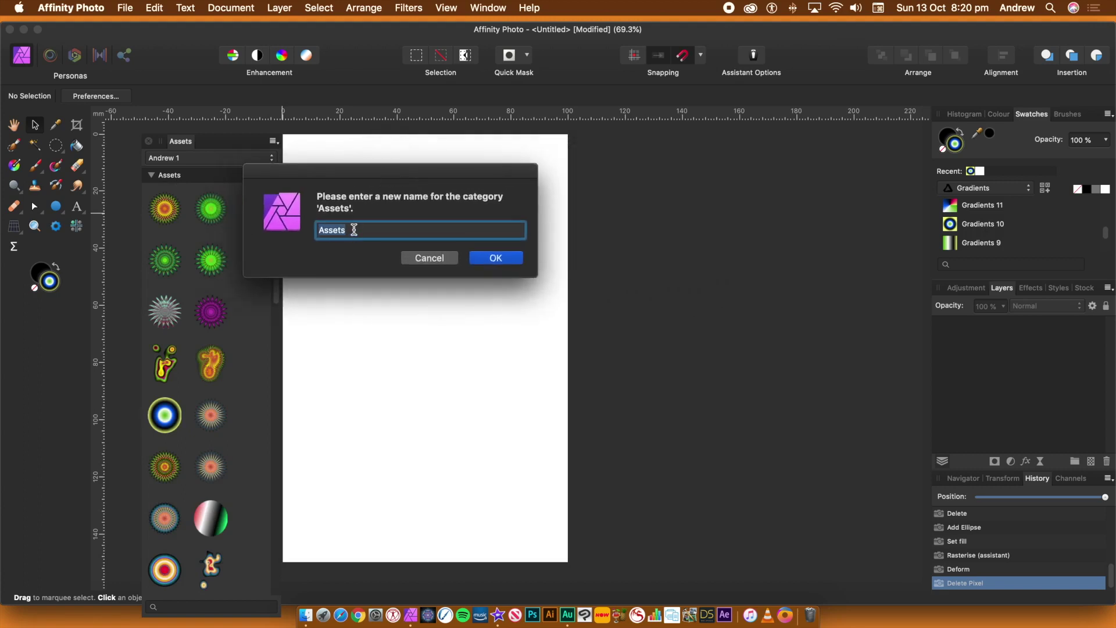
pyautogui.click(354, 230)
pyautogui.write('xyz')
pyautogui.click(489, 258)
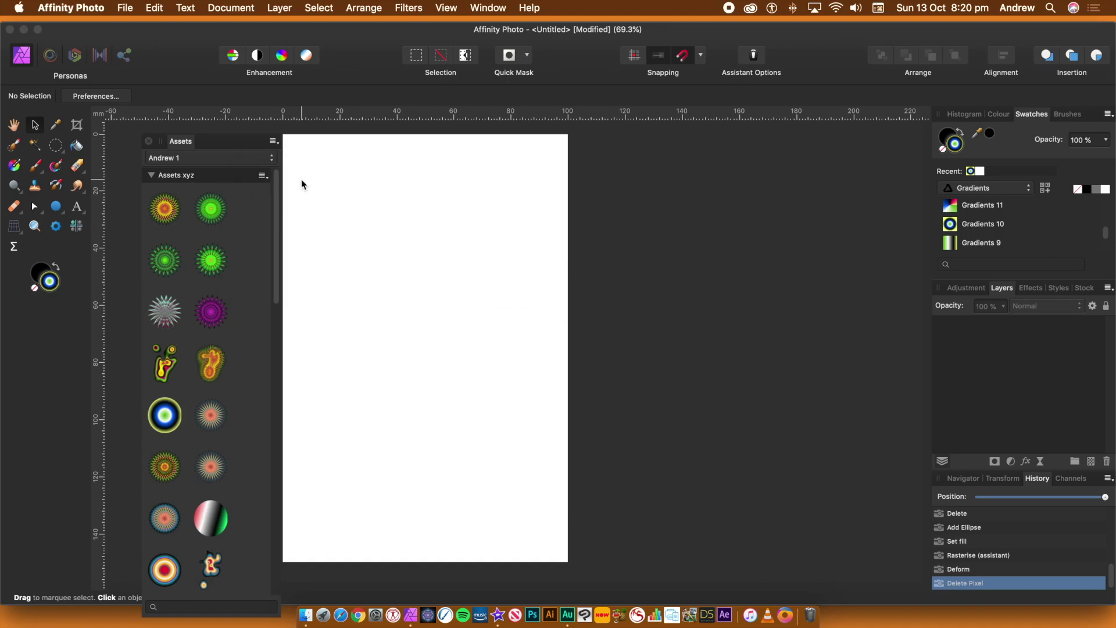
# Step: Collapse the Assets xyz subcategory so all three subcategories appear folded
pyautogui.click(263, 176)
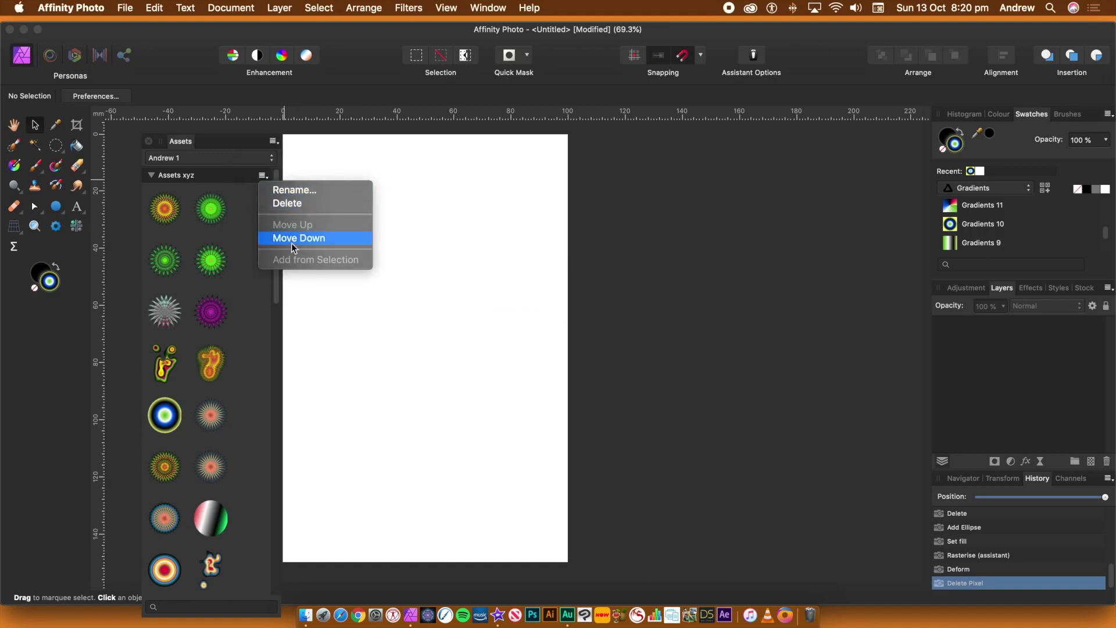
pyautogui.click(153, 177)
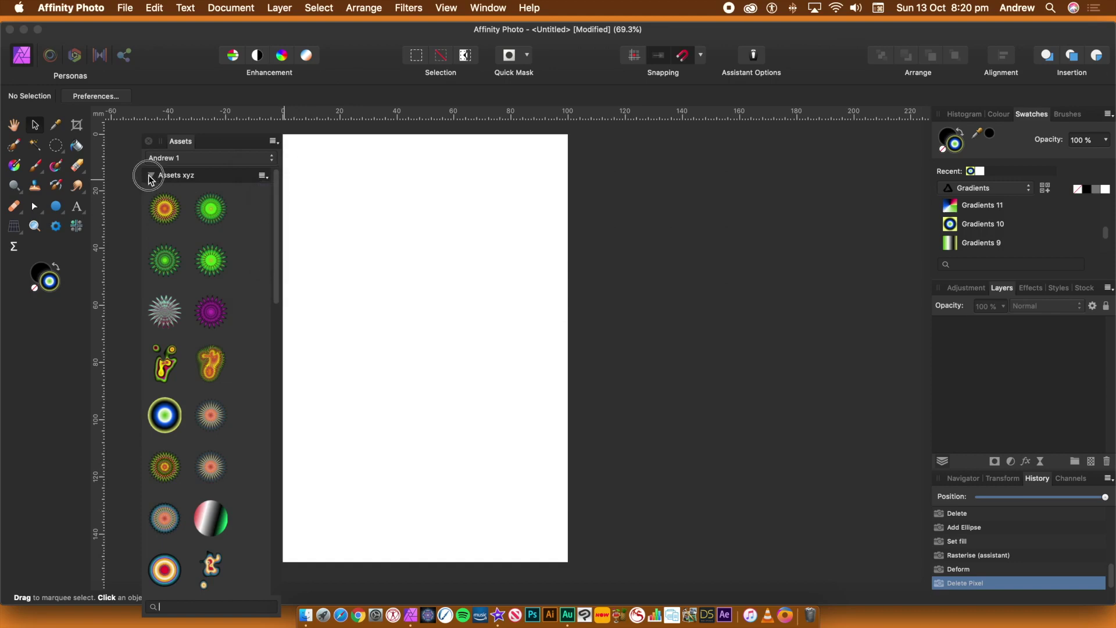
pyautogui.click(151, 176)
pyautogui.click(273, 191)
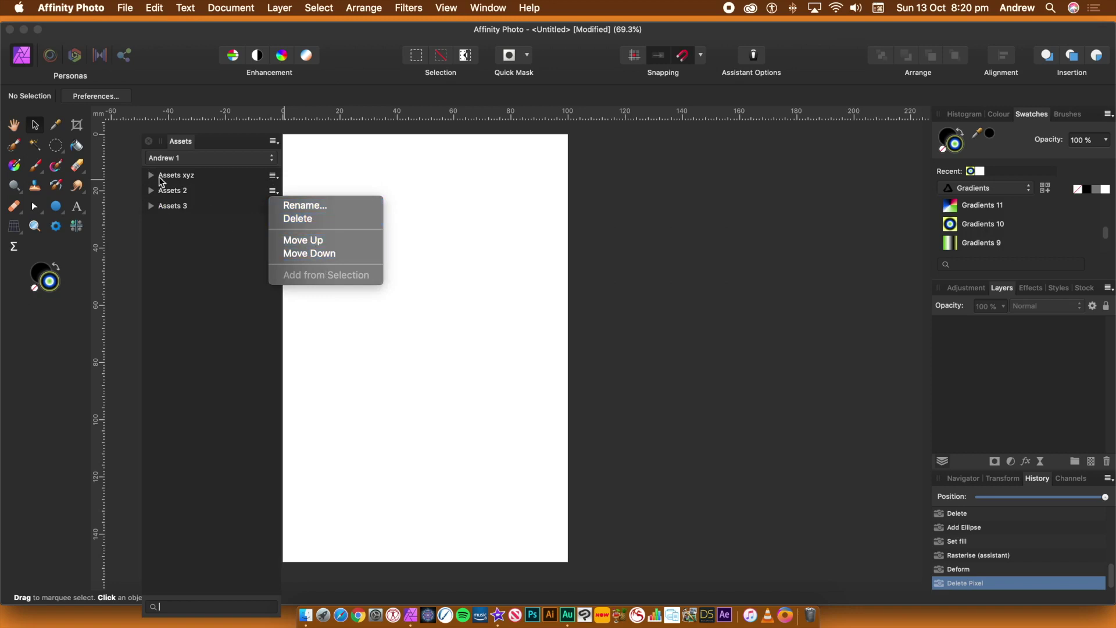
pyautogui.click(207, 245)
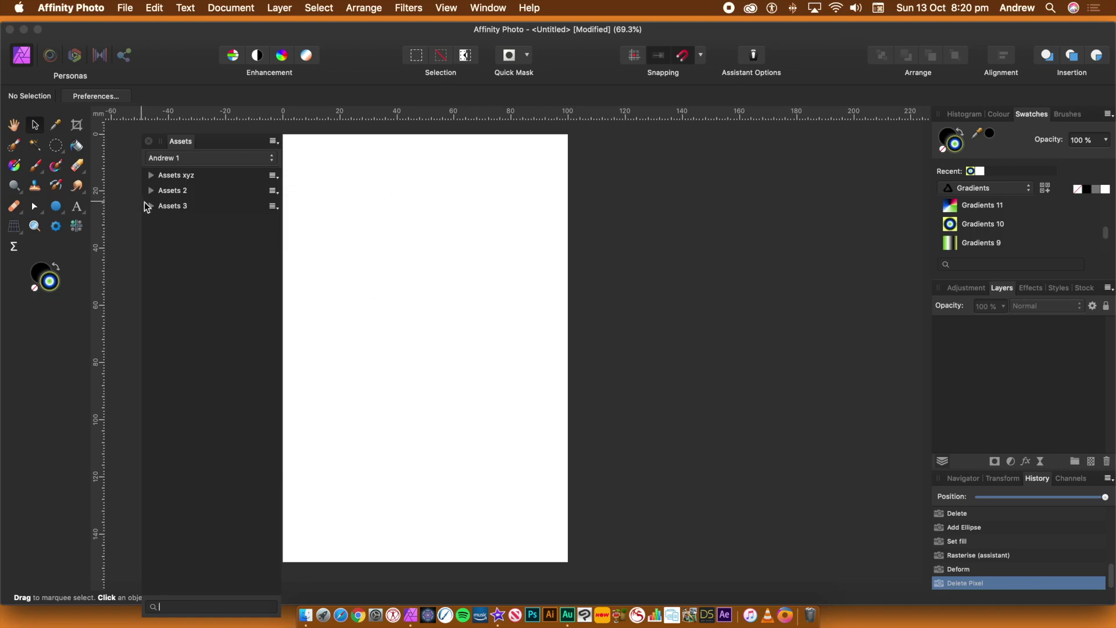
# Step: Look over the Assets panel options and the list of existing categories
pyautogui.click(277, 142)
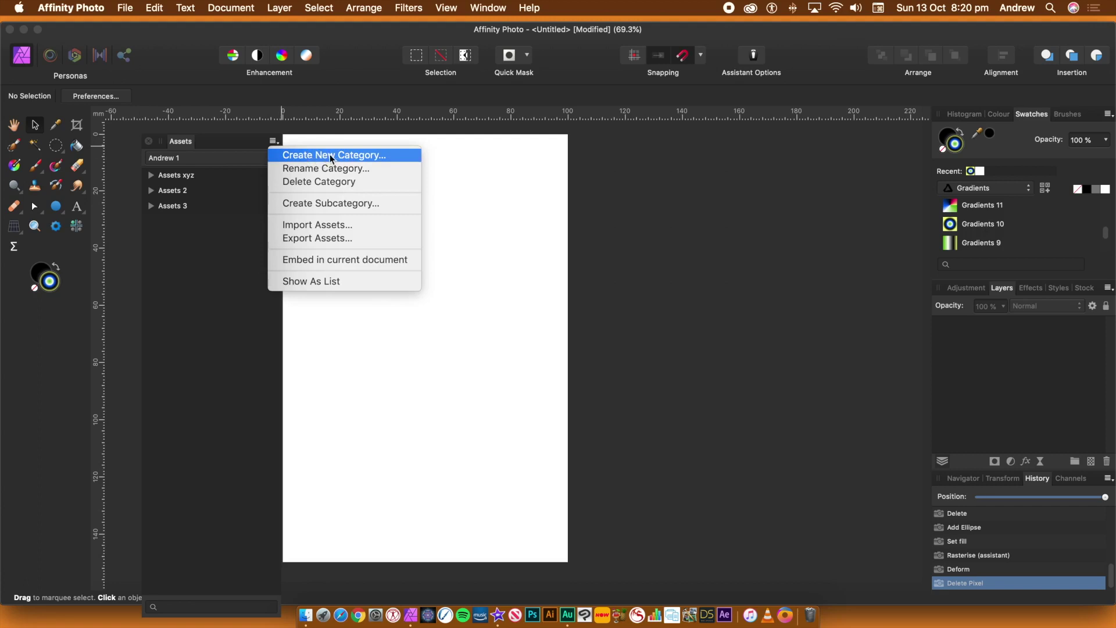
pyautogui.click(209, 155)
pyautogui.click(207, 158)
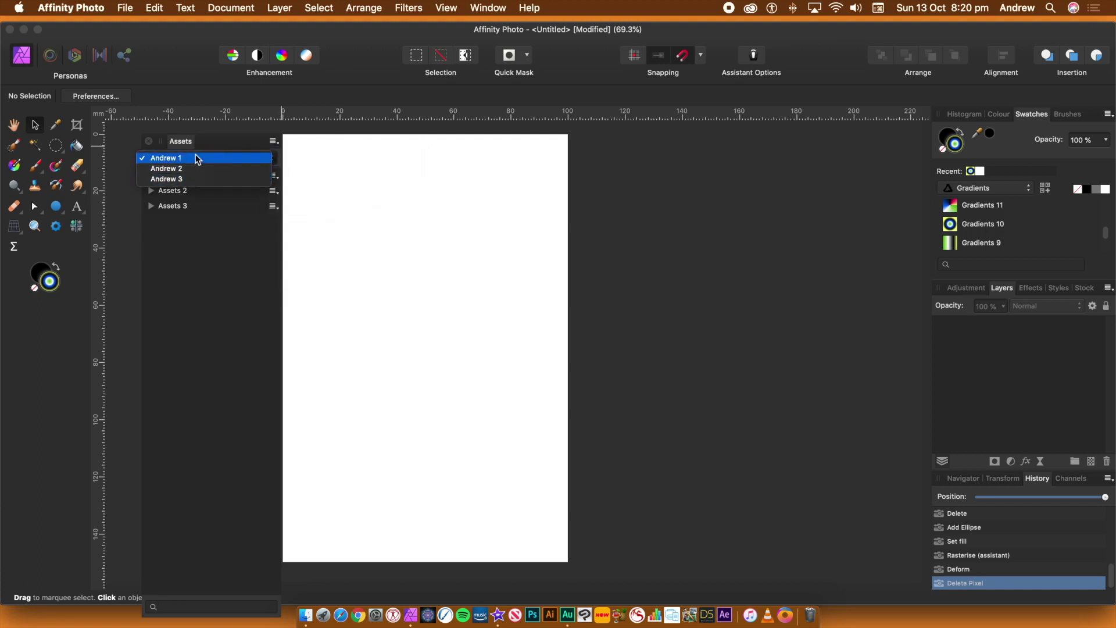
pyautogui.click(189, 240)
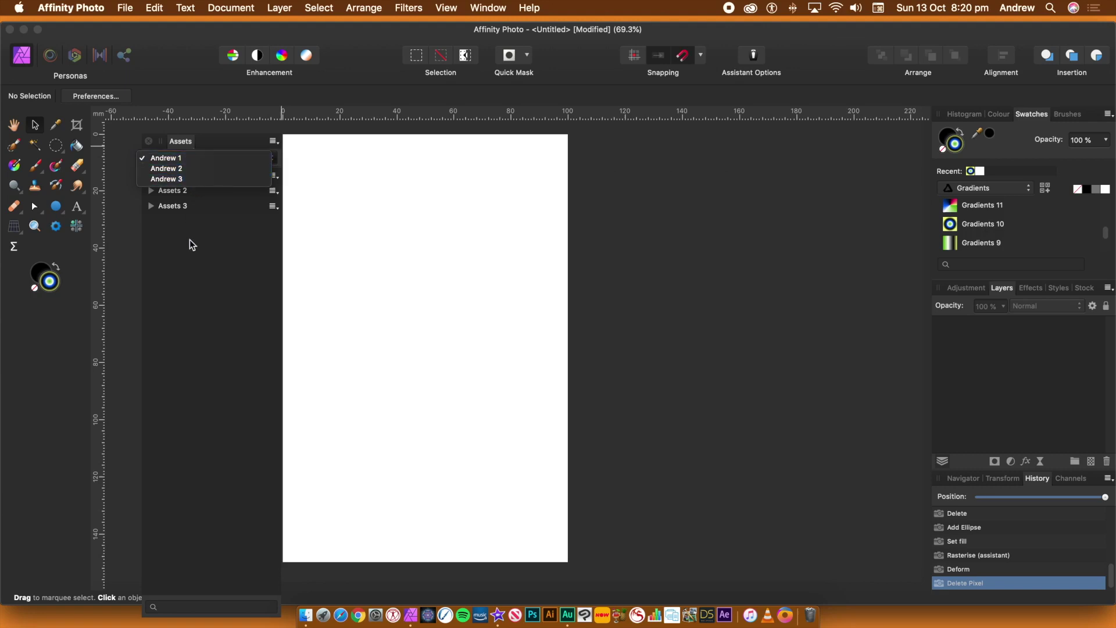
# Step: Create a new category named Assets and confirm it appears in the category list
pyautogui.click(273, 142)
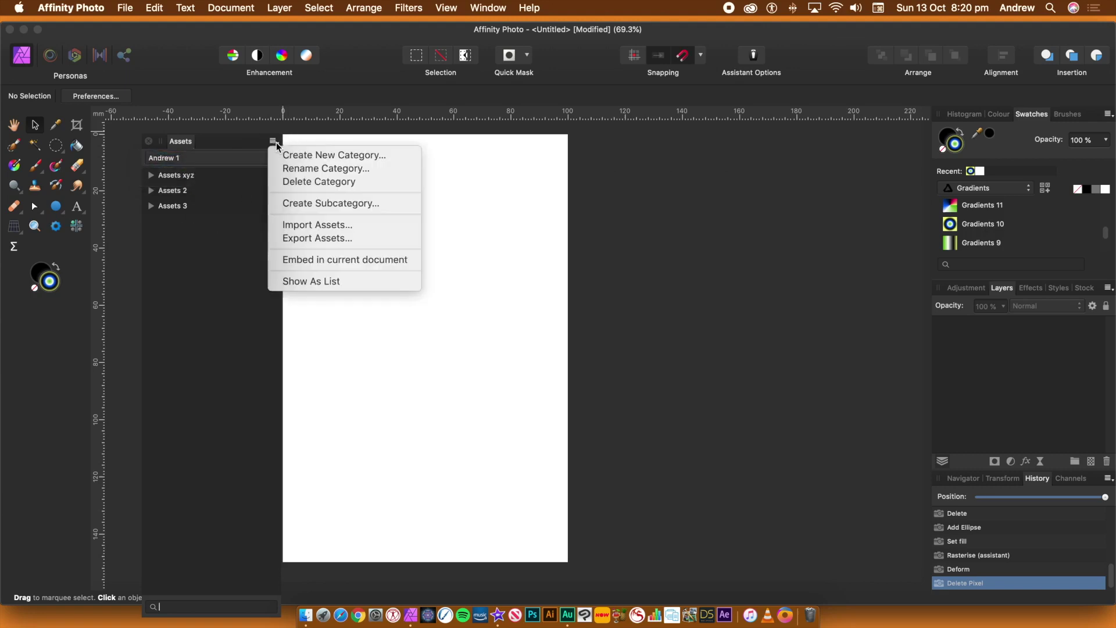
pyautogui.click(311, 155)
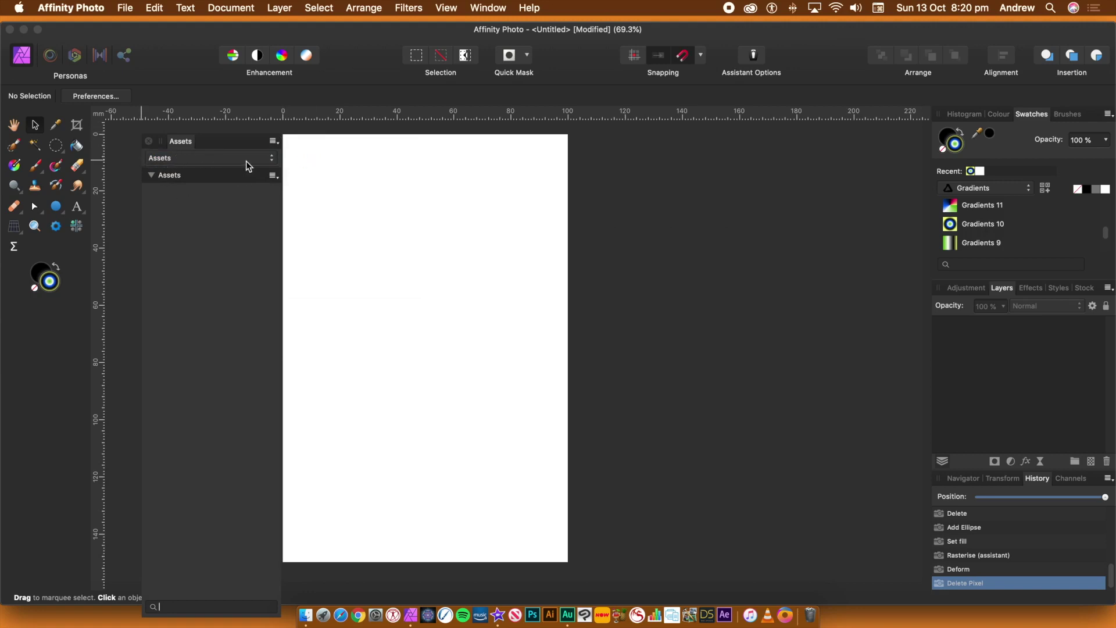
pyautogui.click(250, 160)
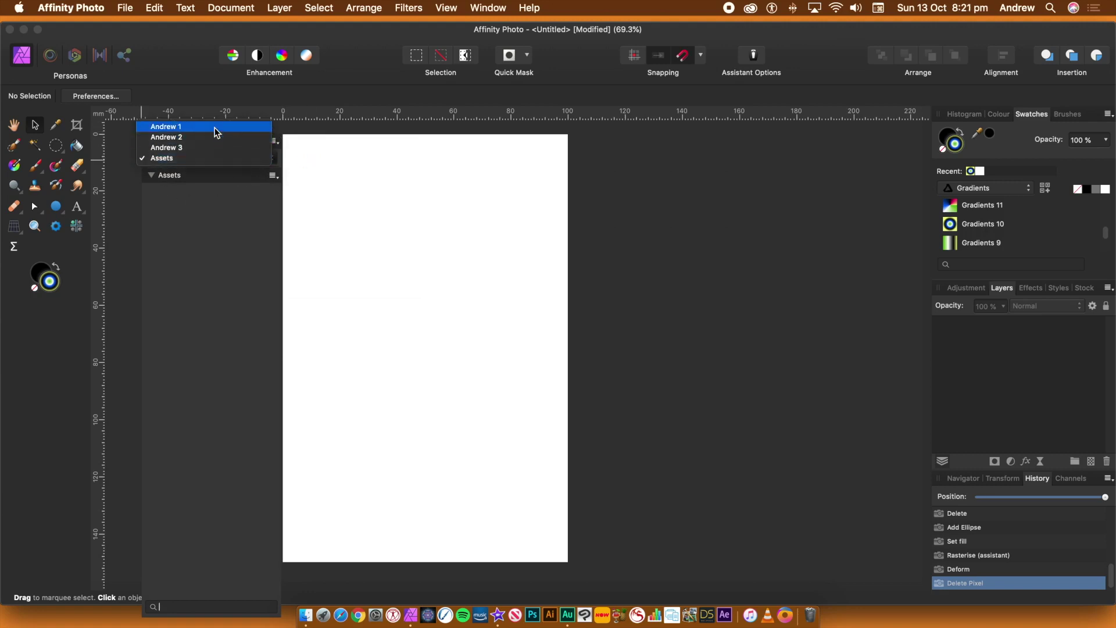
pyautogui.click(207, 161)
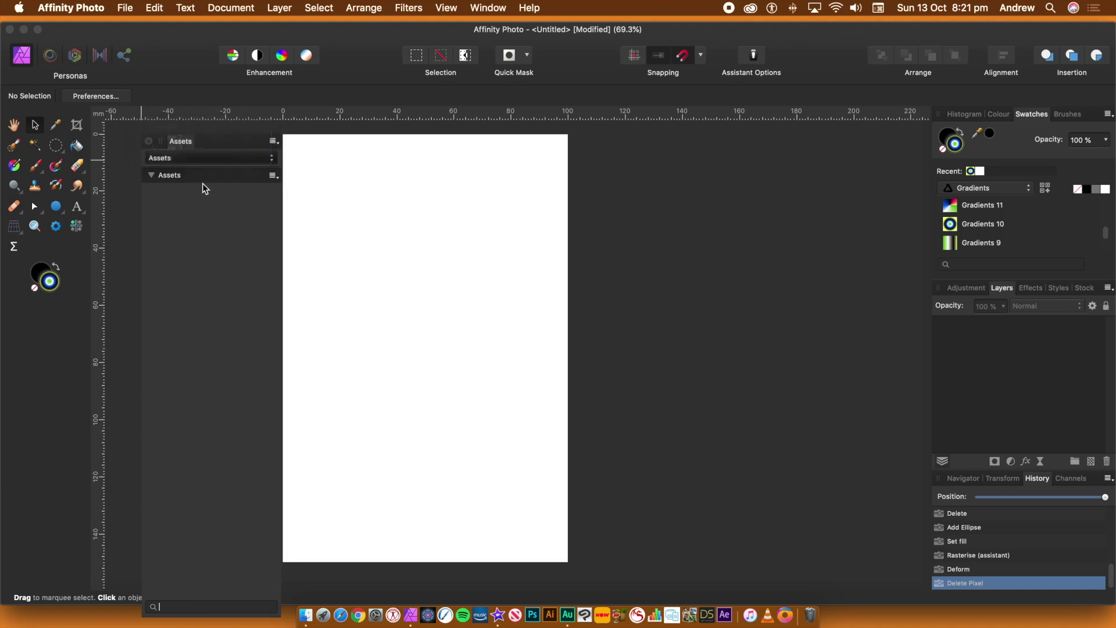
# Step: Rename the new Assets category to the user's name followed by 4
pyautogui.click(273, 142)
pyautogui.click(299, 168)
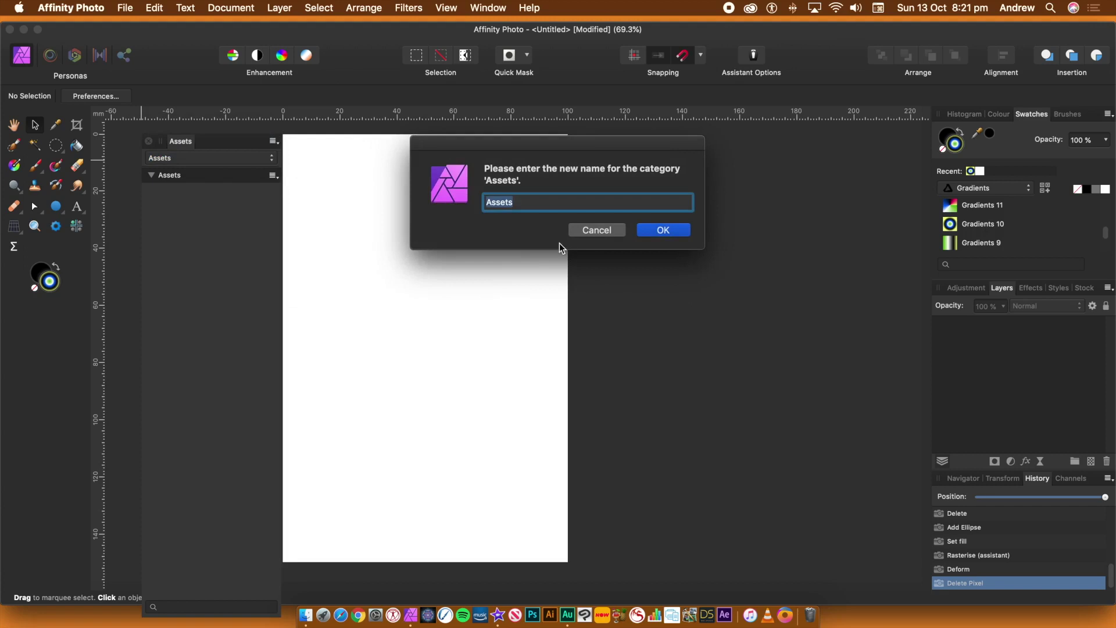
pyautogui.write('Andrew 4')
pyautogui.click(663, 230)
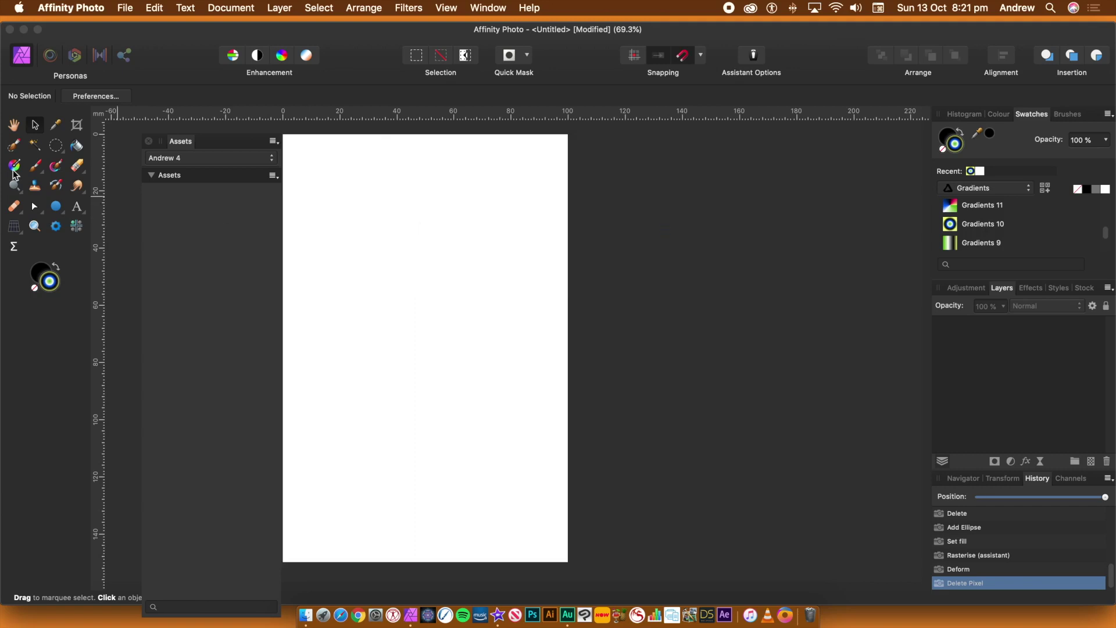
# Step: Check that the renamed category is listed fourth in the category dropdown
pyautogui.click(187, 160)
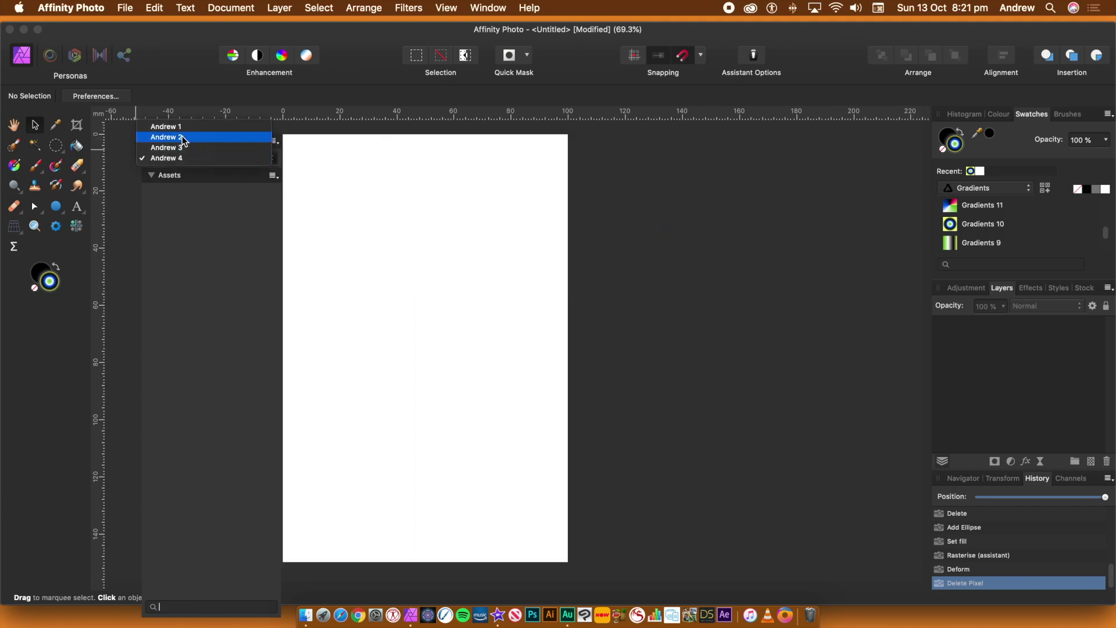
pyautogui.click(161, 214)
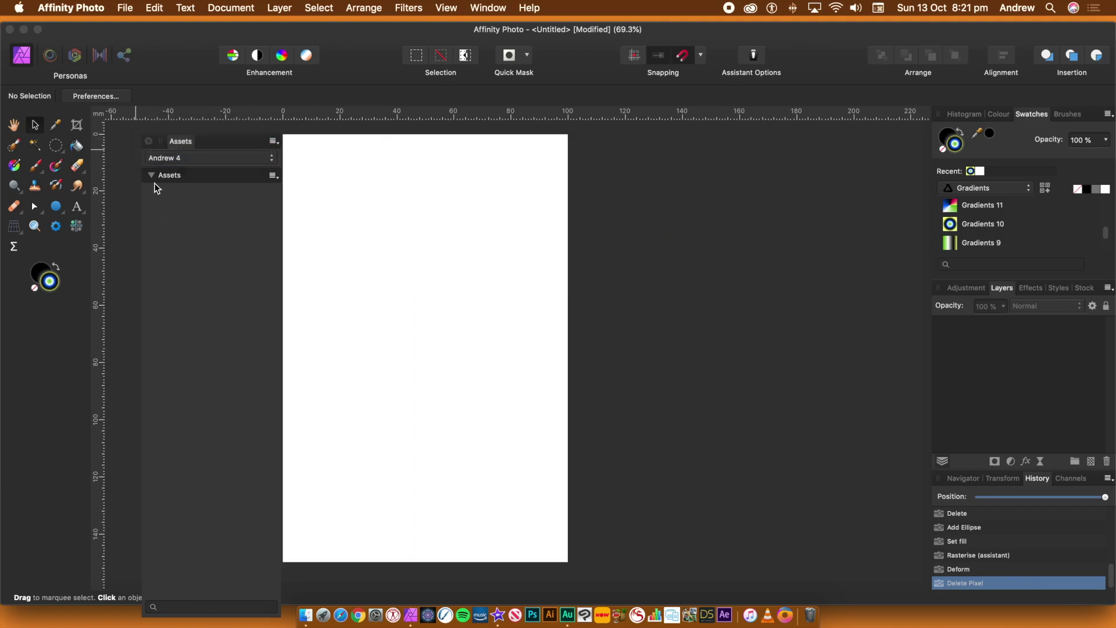
pyautogui.click(274, 177)
# Step: Collapse the Assets subcategory in the new fourth category
pyautogui.click(206, 200)
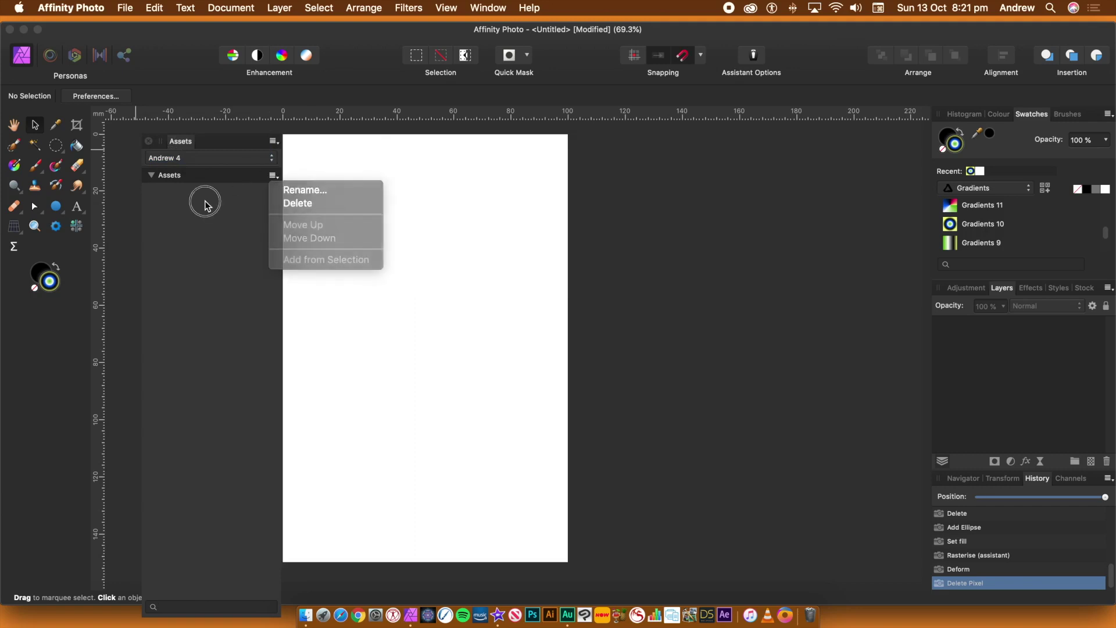
pyautogui.click(150, 176)
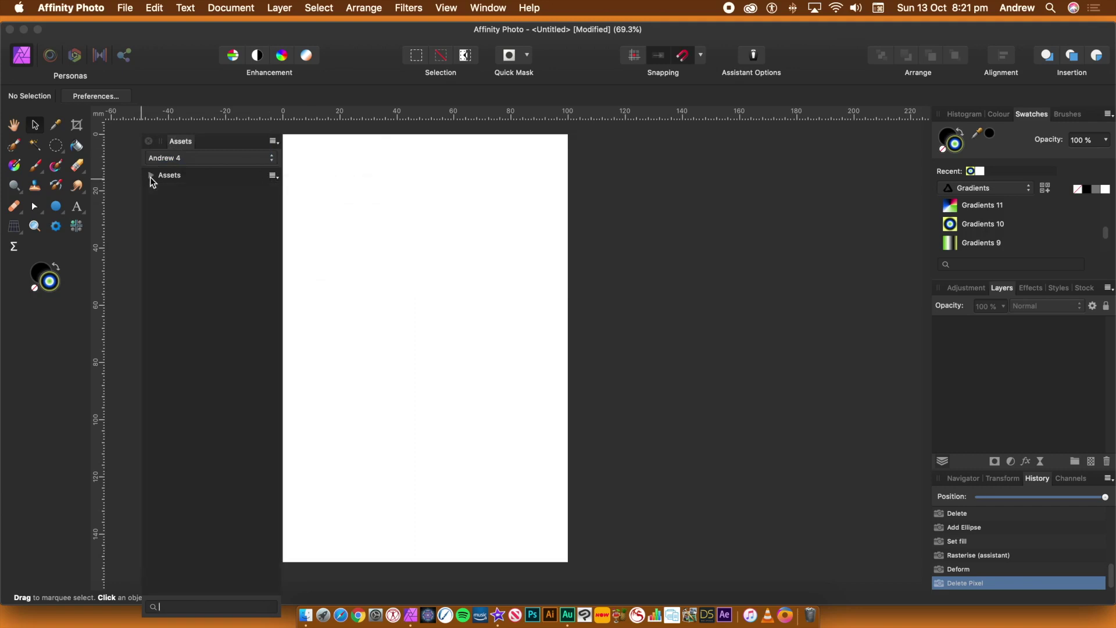
pyautogui.click(272, 158)
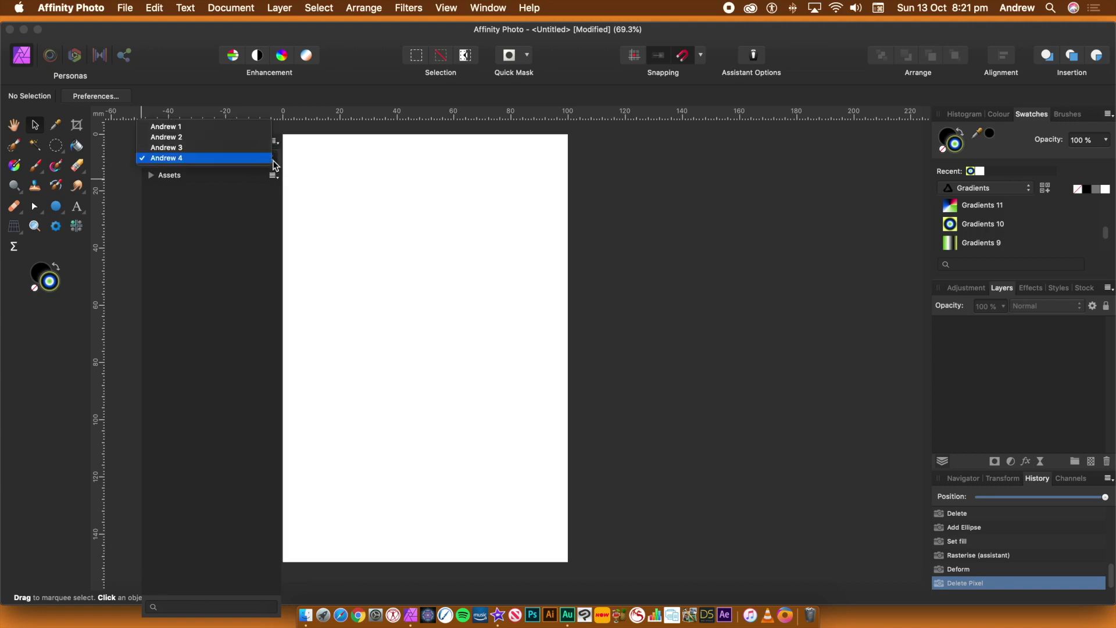
pyautogui.click(272, 161)
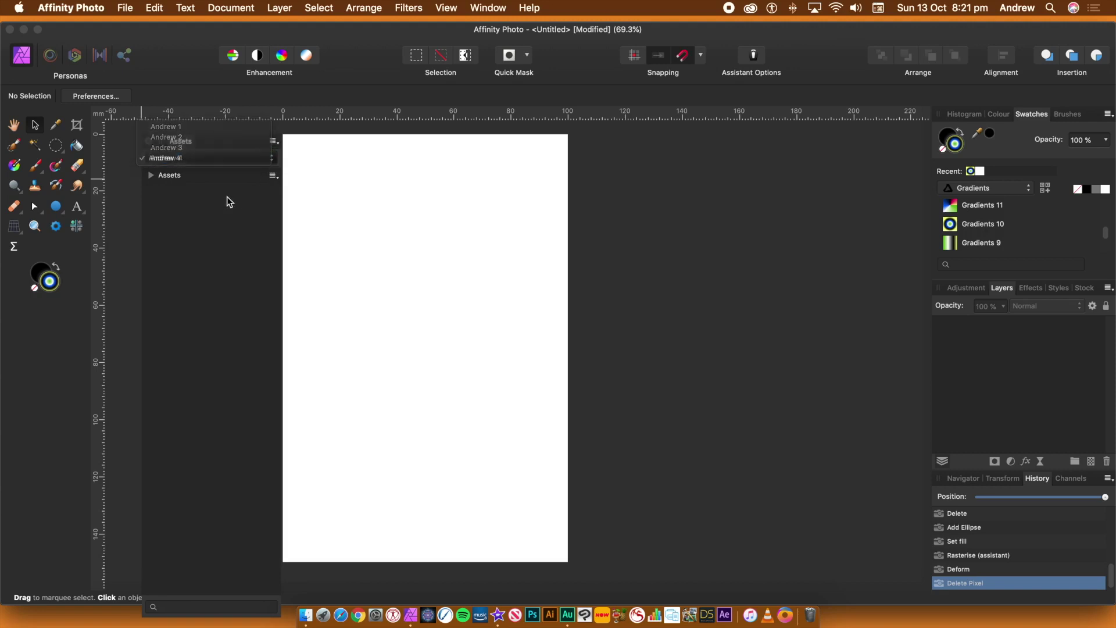
# Step: Add subcategories Assets 2 and Assets 3, then collapse both
pyautogui.click(274, 142)
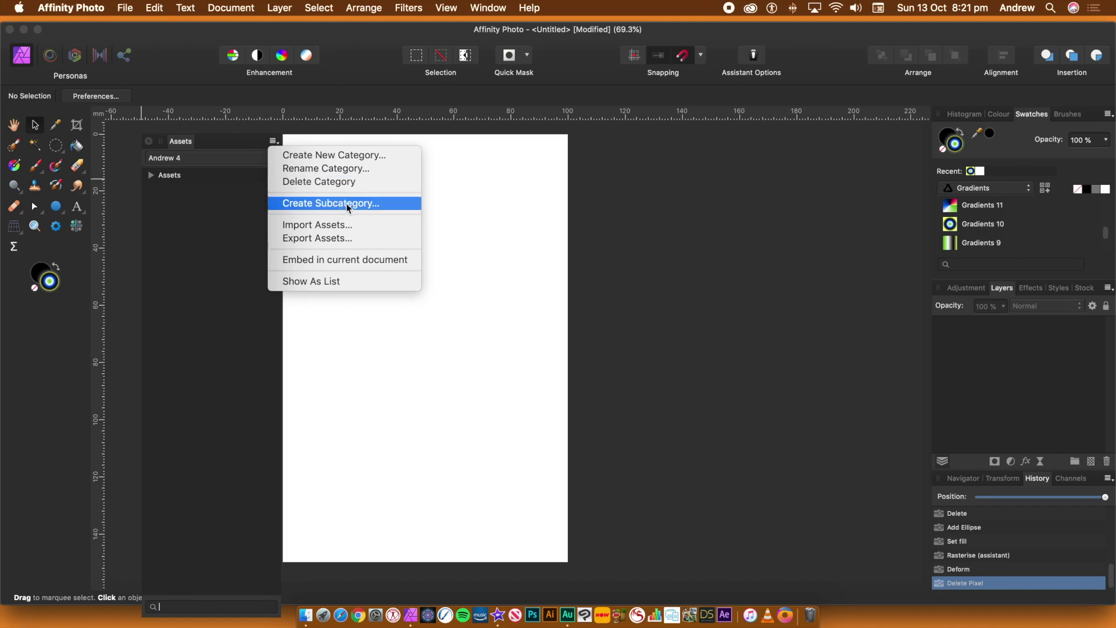
pyautogui.click(192, 183)
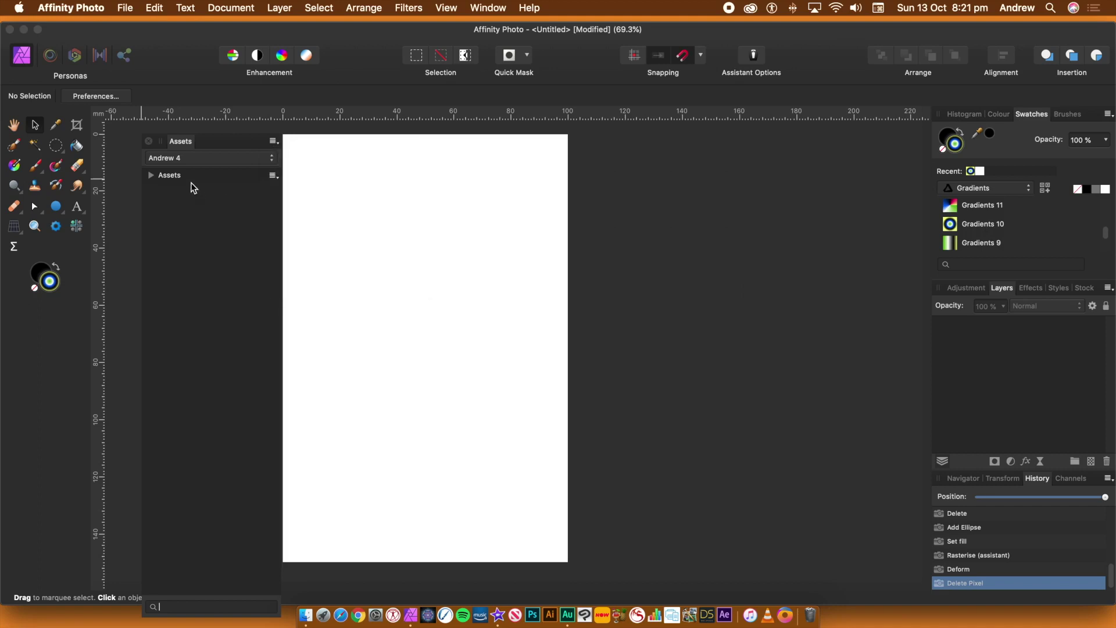
pyautogui.click(273, 142)
pyautogui.click(301, 203)
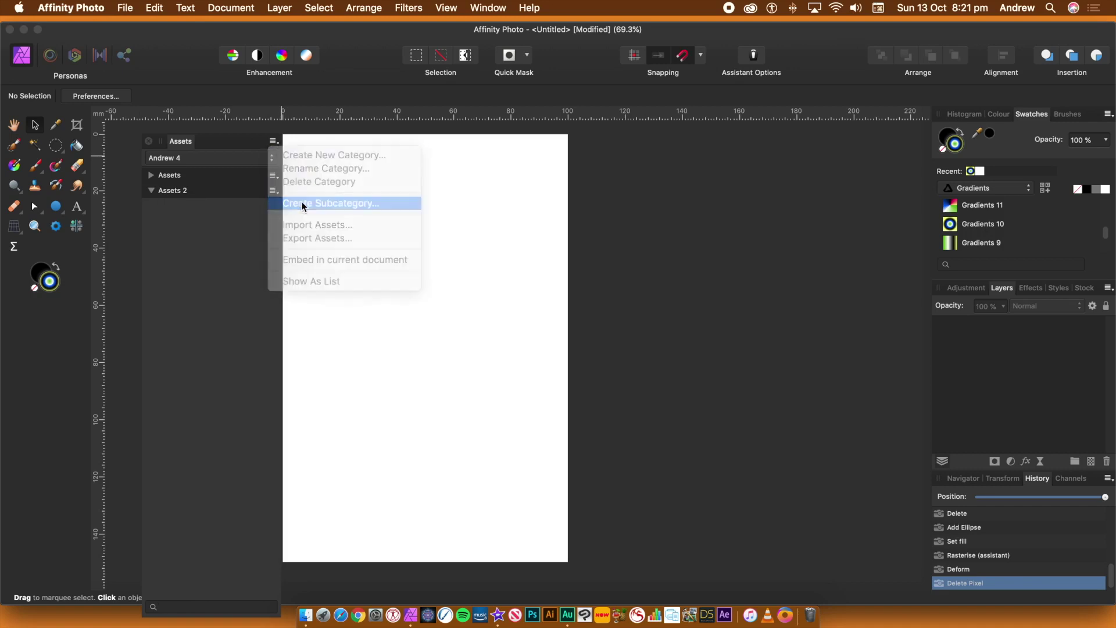
pyautogui.click(151, 190)
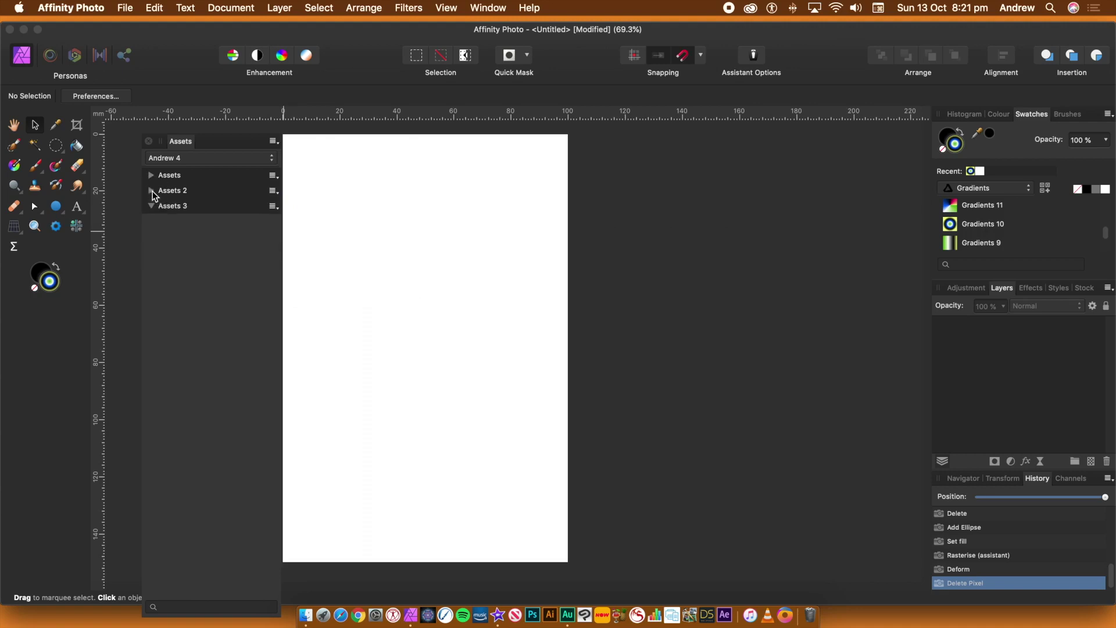
pyautogui.click(152, 206)
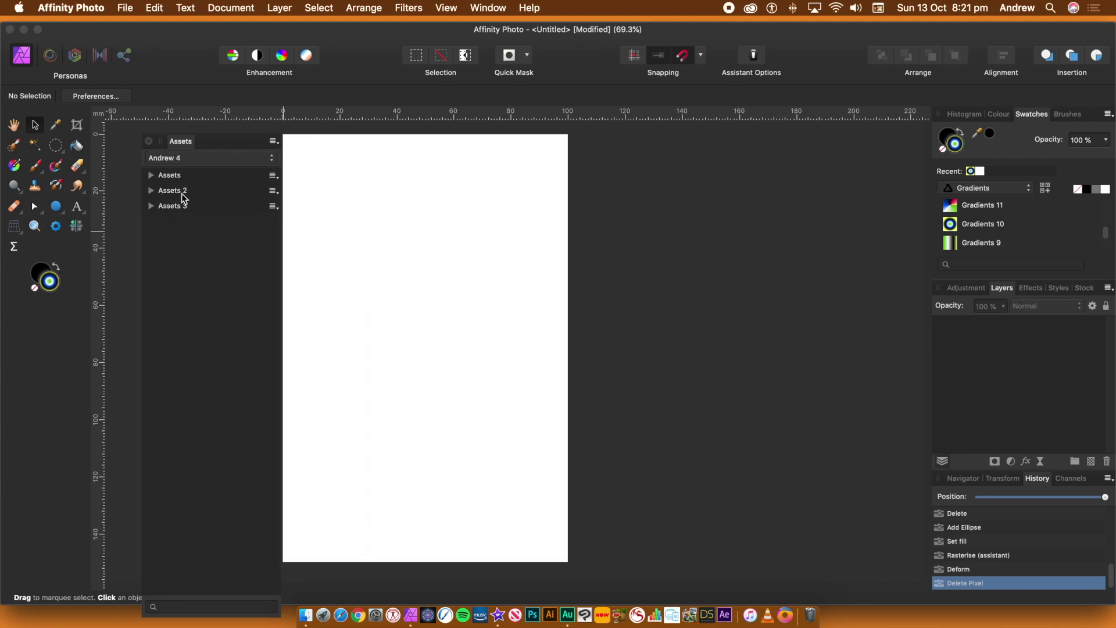
pyautogui.click(275, 142)
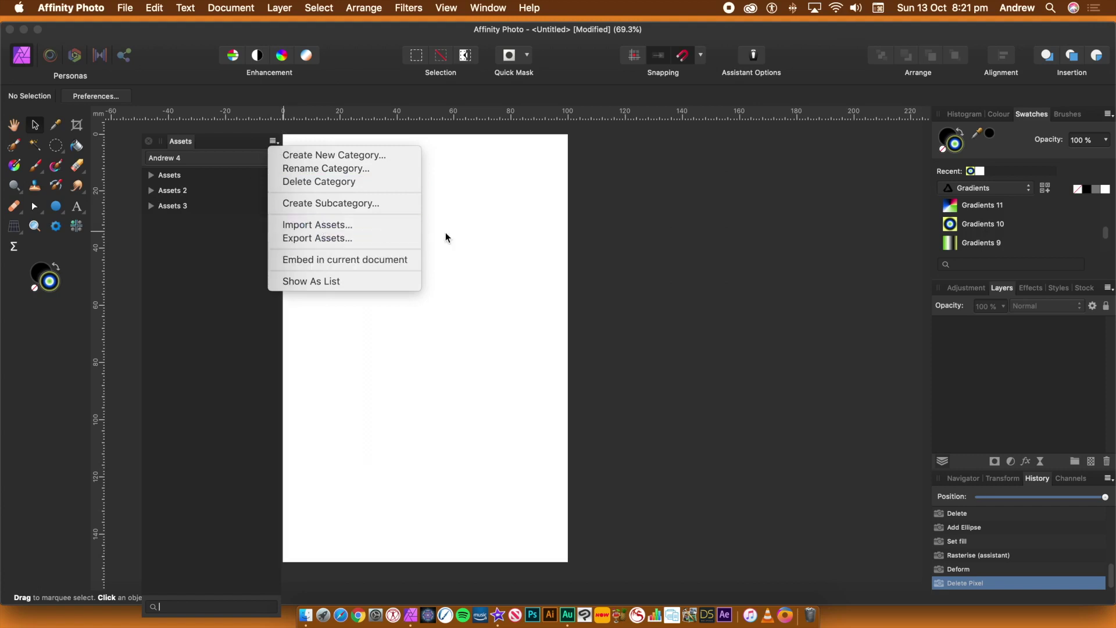
# Step: Switch the Assets panel to the first numbered category
pyautogui.click(309, 281)
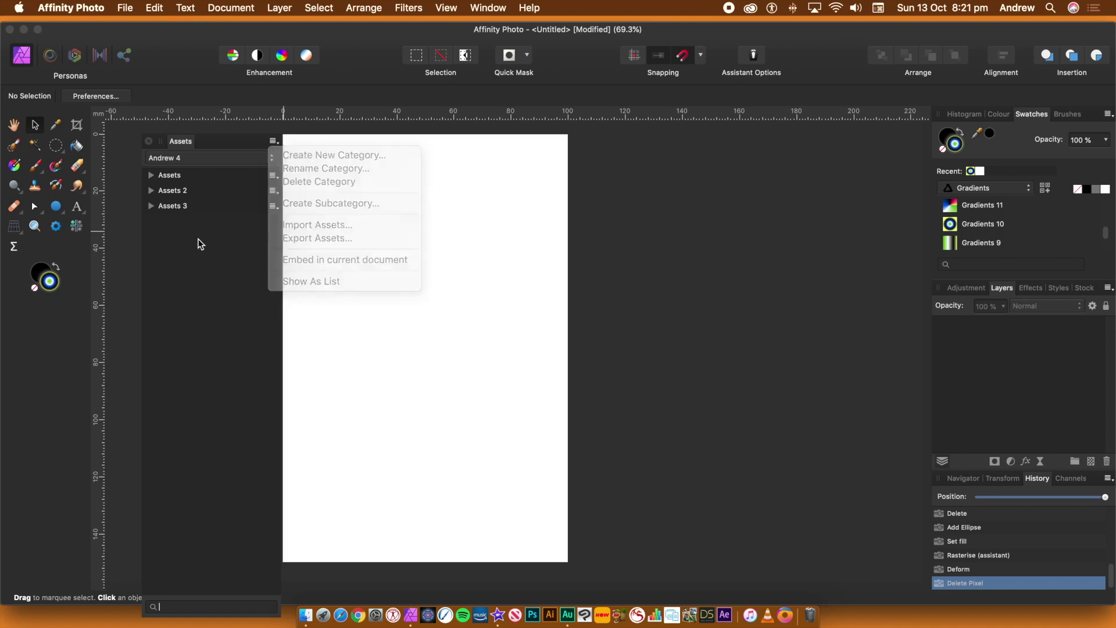
pyautogui.click(174, 159)
pyautogui.click(172, 31)
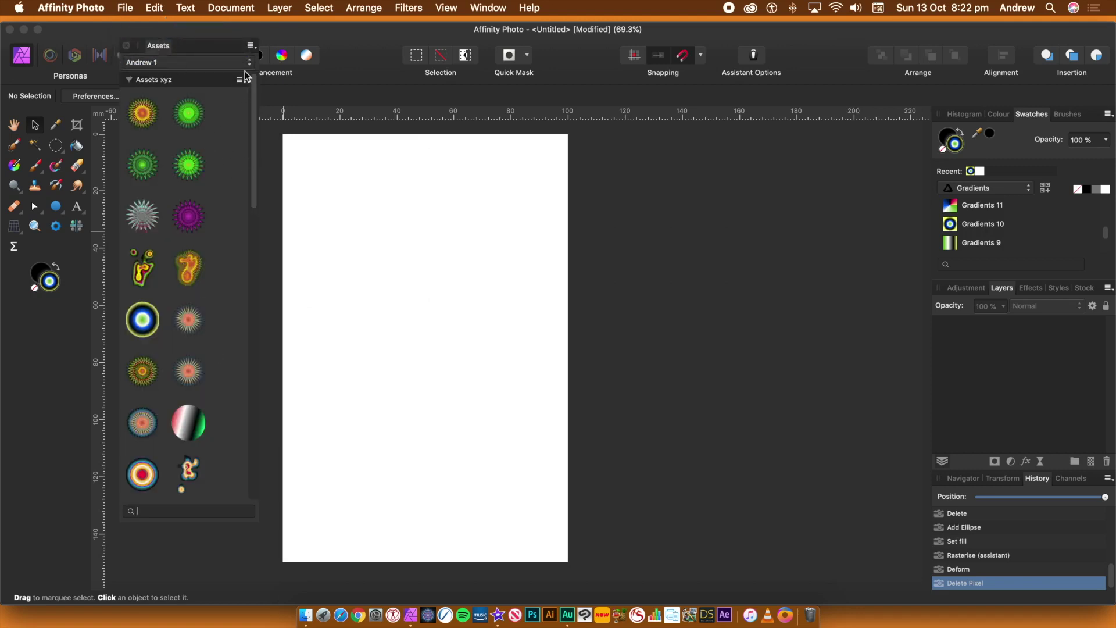
# Step: Show the Assets xyz symbols as a named list, then return to thumbnails
pyautogui.click(252, 47)
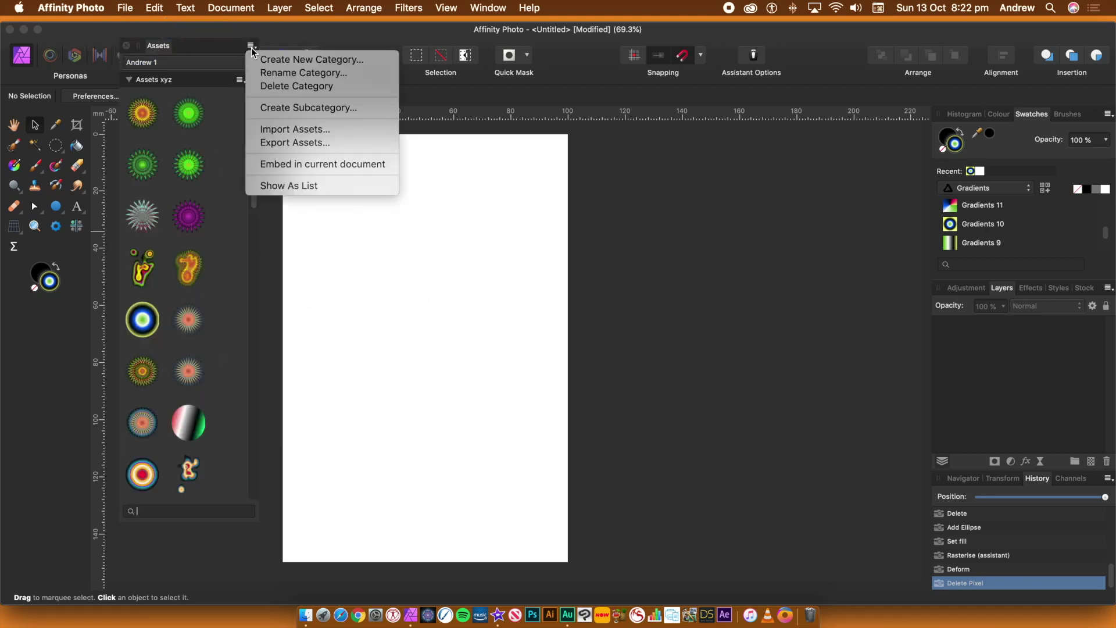
pyautogui.click(291, 184)
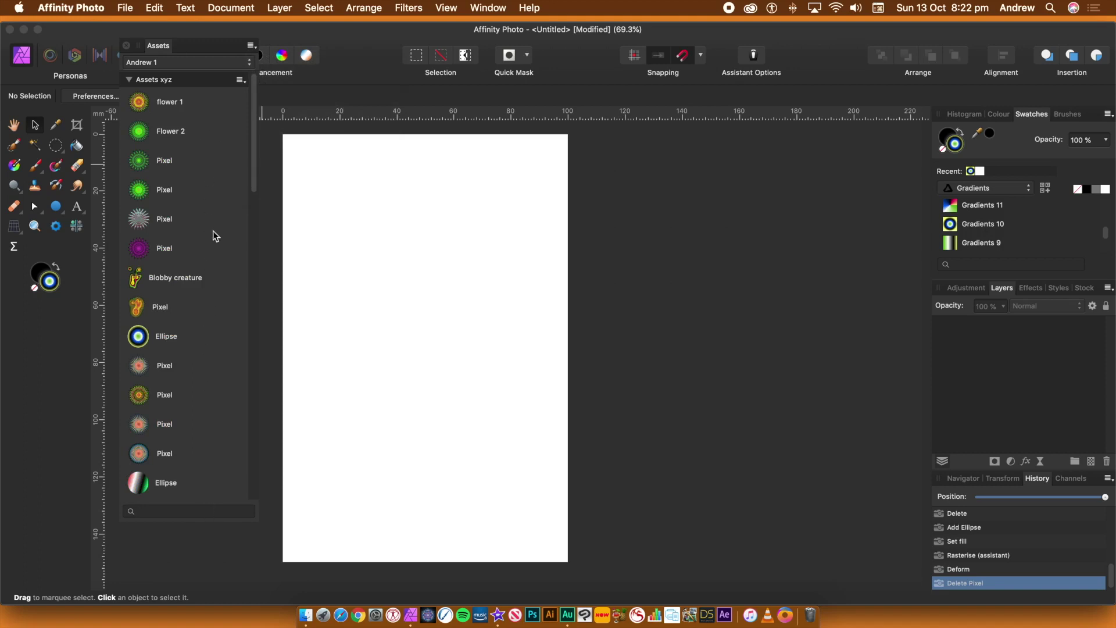
pyautogui.click(252, 46)
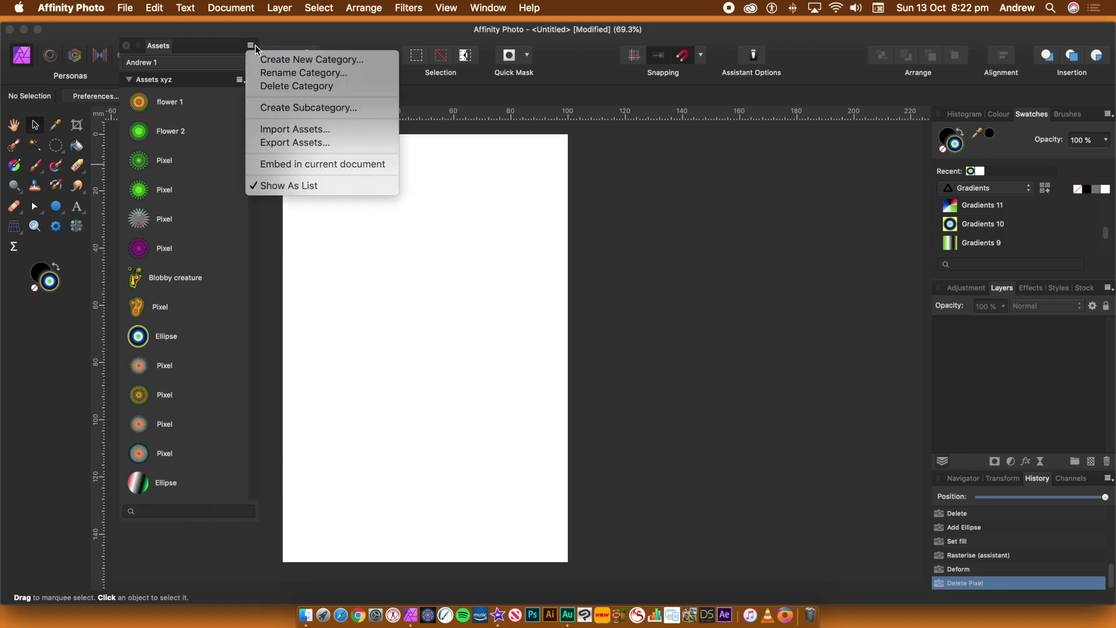
pyautogui.click(278, 186)
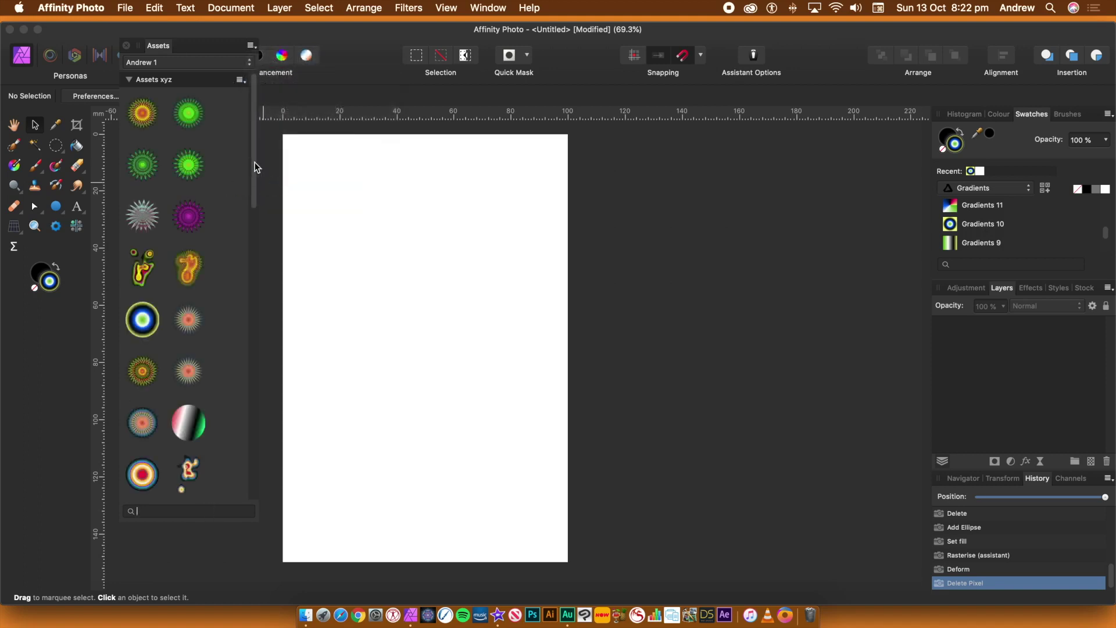
pyautogui.moveTo(254, 162); pyautogui.dragTo(245, 348)
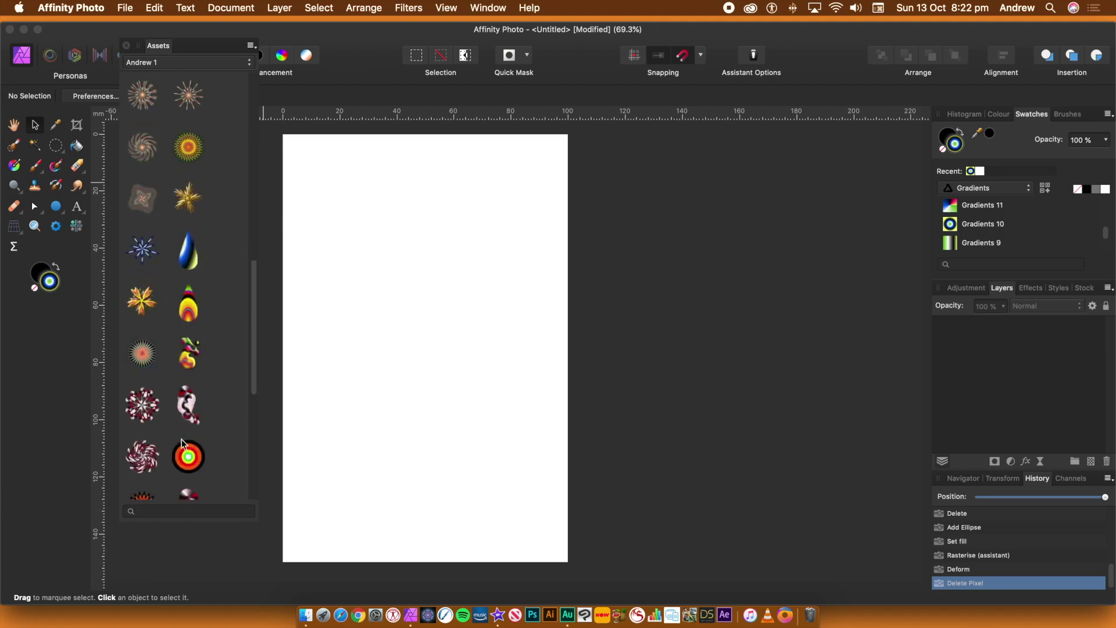
# Step: Drag two eight-petal flowers, the red swirl, ring target and red starburst onto the page
pyautogui.moveTo(149, 412); pyautogui.dragTo(410, 288)
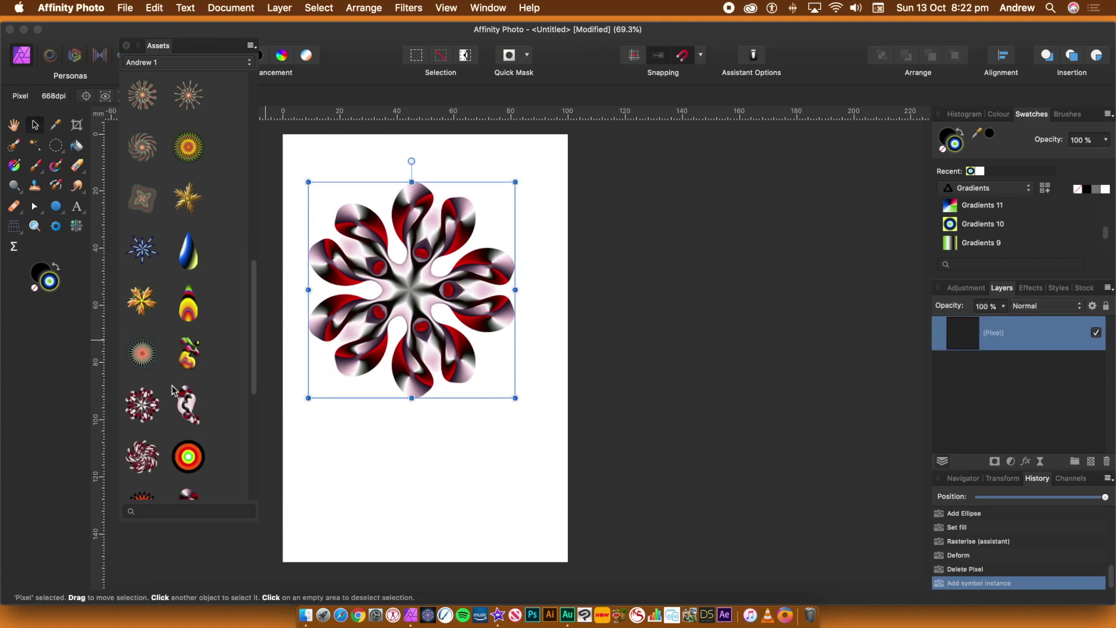
pyautogui.moveTo(142, 456); pyautogui.dragTo(478, 378)
pyautogui.moveTo(142, 405); pyautogui.dragTo(329, 431)
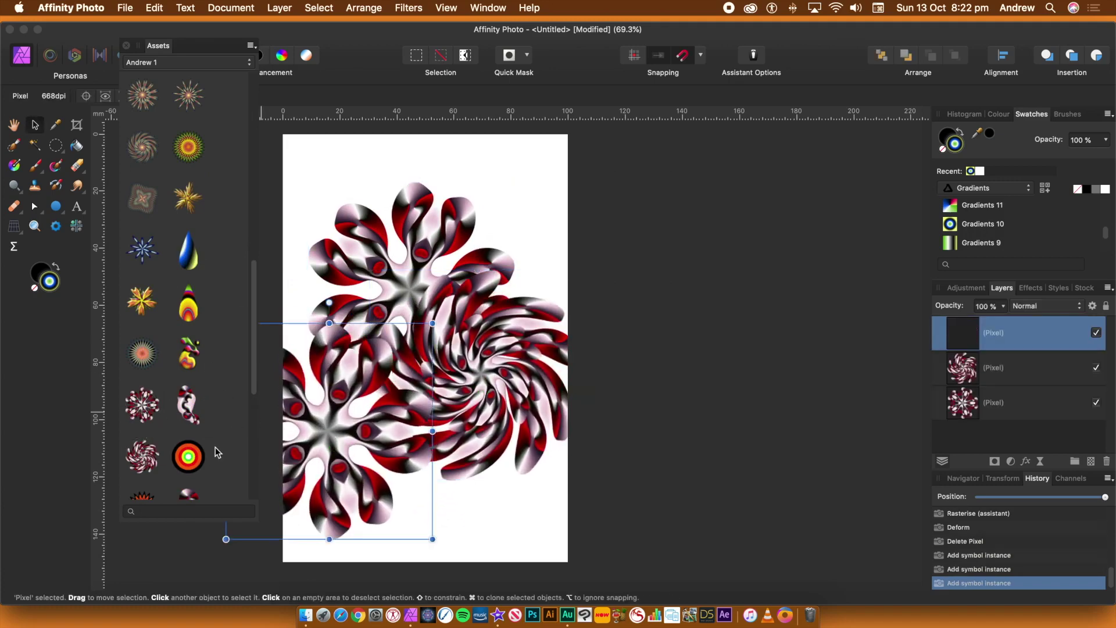
pyautogui.moveTo(188, 457); pyautogui.dragTo(508, 260)
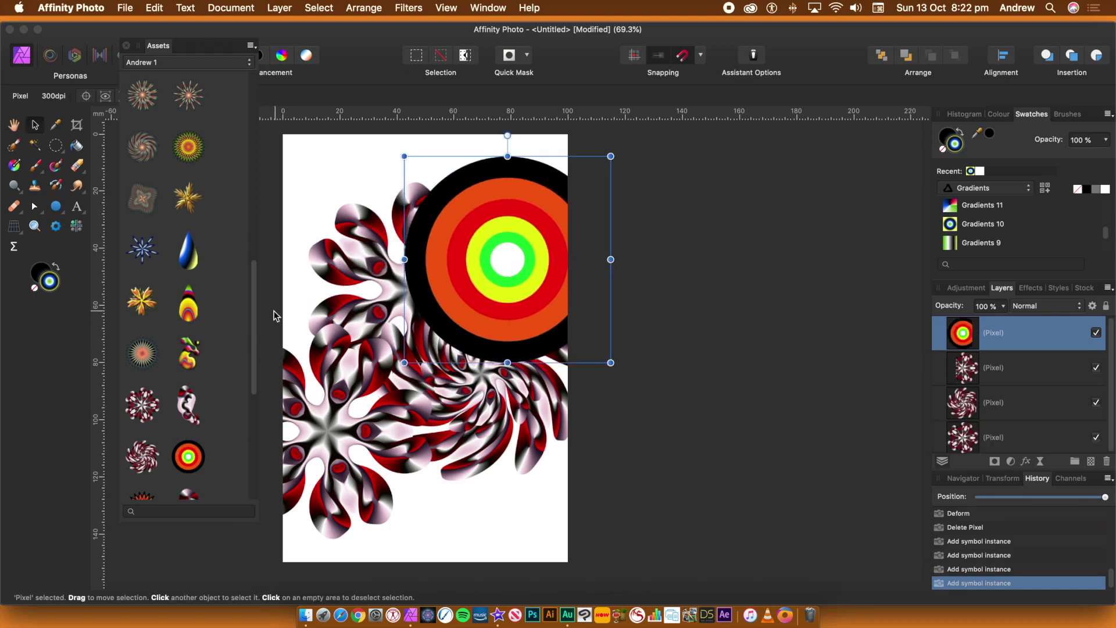
pyautogui.moveTo(255, 319); pyautogui.dragTo(252, 385)
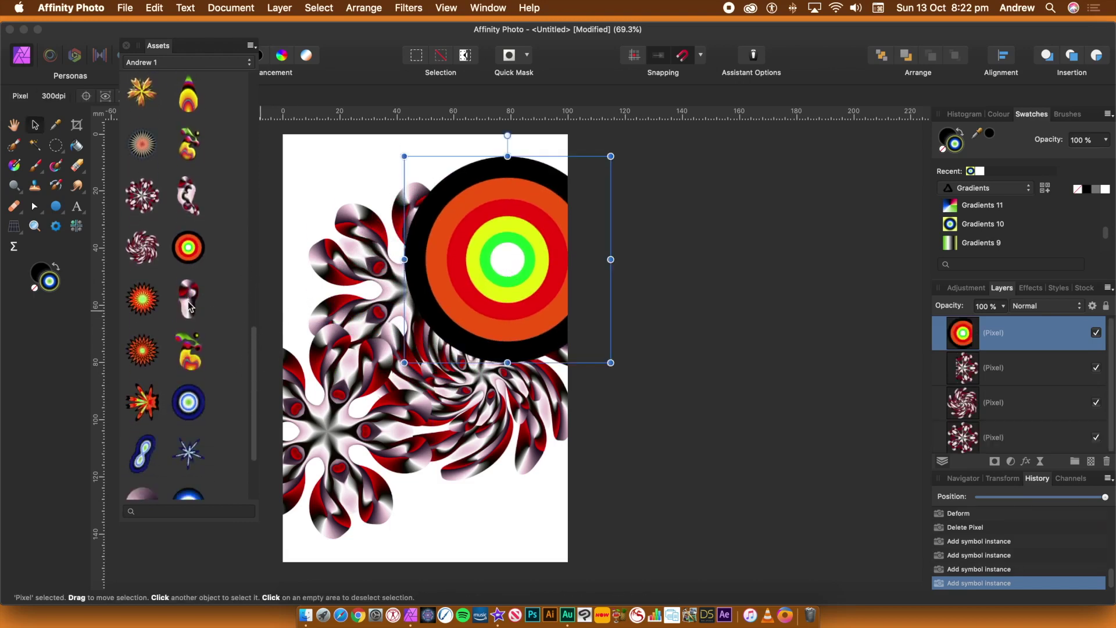
pyautogui.moveTo(144, 407); pyautogui.dragTo(415, 392)
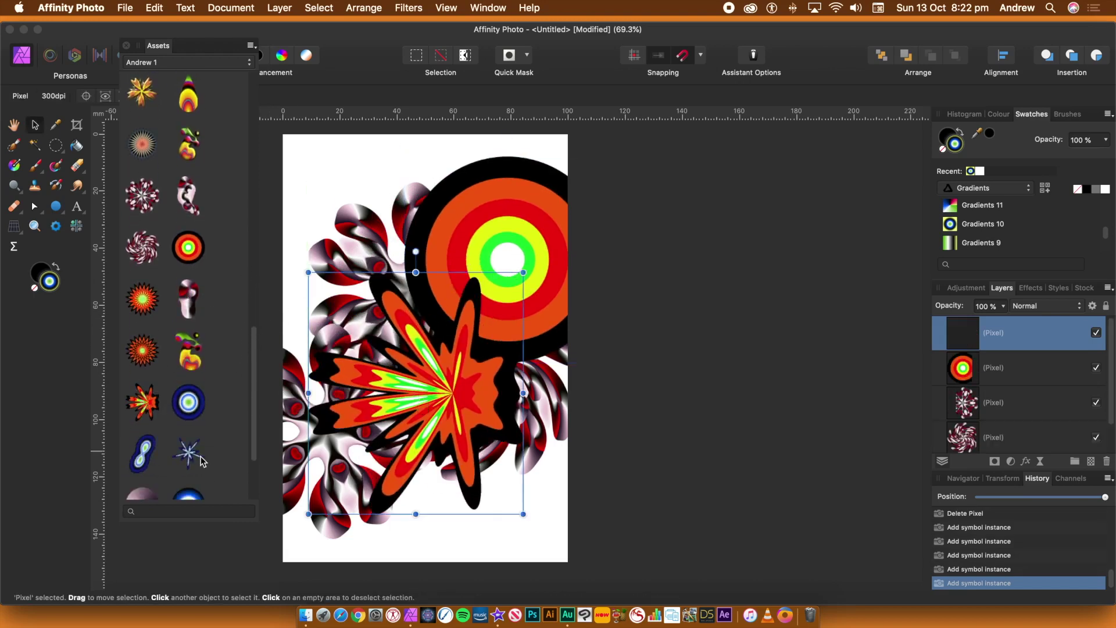
# Step: Add the blue star, blue figure-8, orange and green figures, then deselect
pyautogui.moveTo(188, 453); pyautogui.dragTo(346, 228)
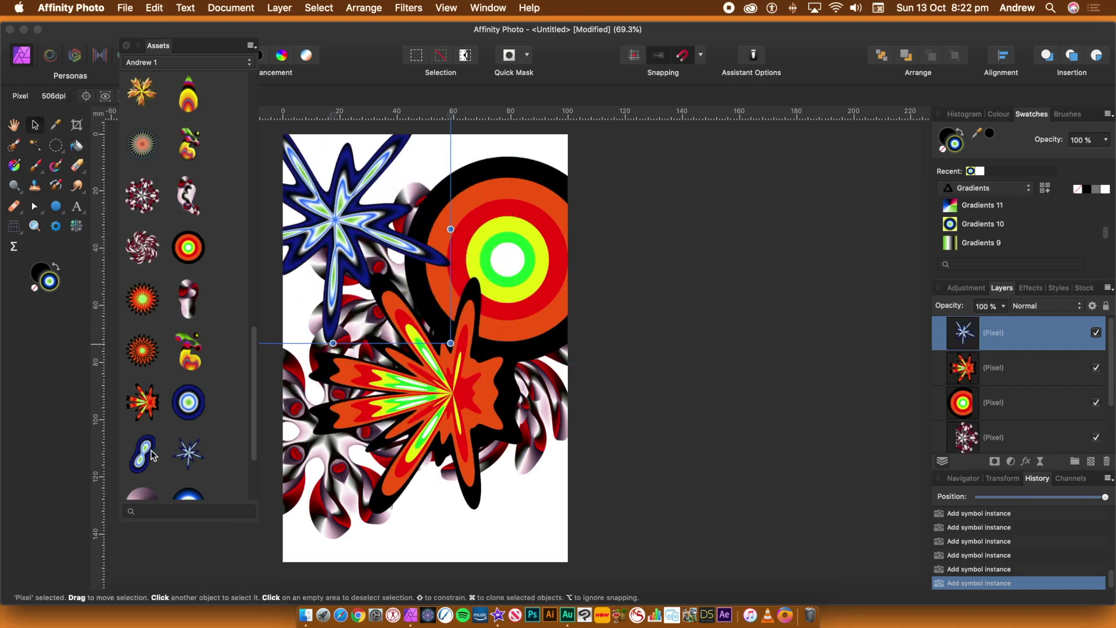
pyautogui.moveTo(142, 452); pyautogui.dragTo(464, 409)
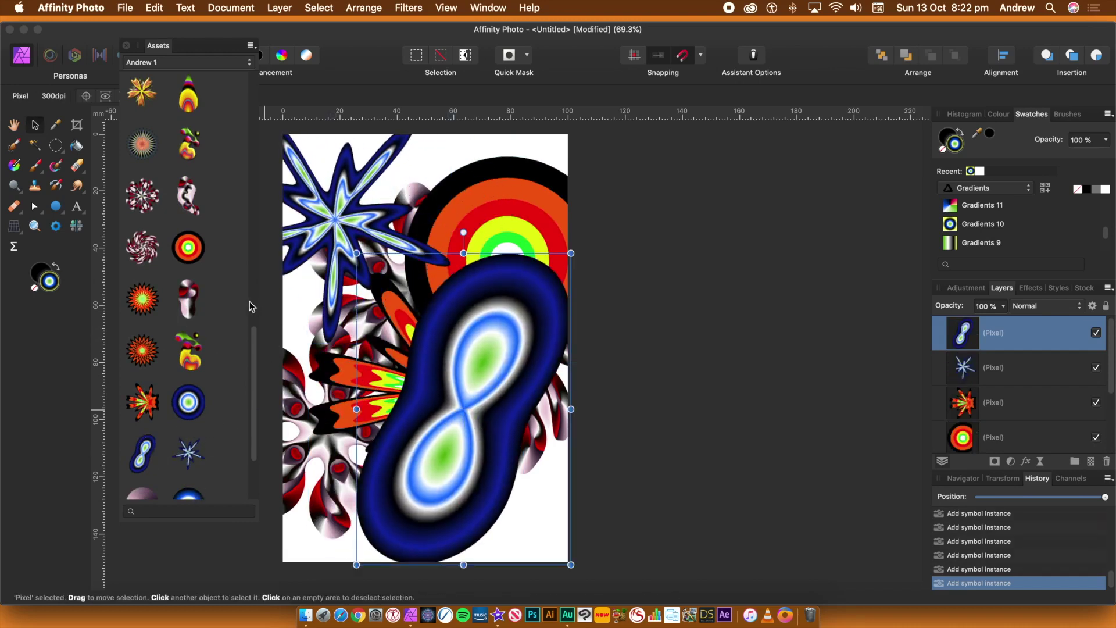
pyautogui.moveTo(265, 334); pyautogui.dragTo(319, 357)
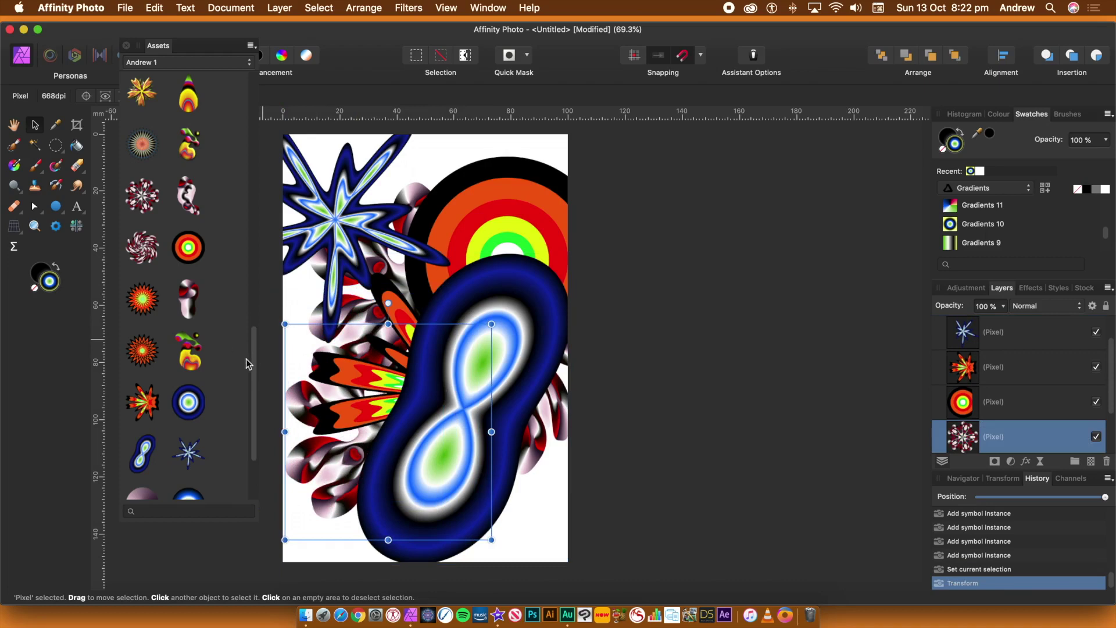
pyautogui.moveTo(254, 364); pyautogui.dragTo(262, 205)
pyautogui.moveTo(144, 202); pyautogui.dragTo(486, 204)
pyautogui.moveTo(142, 253); pyautogui.dragTo(323, 279)
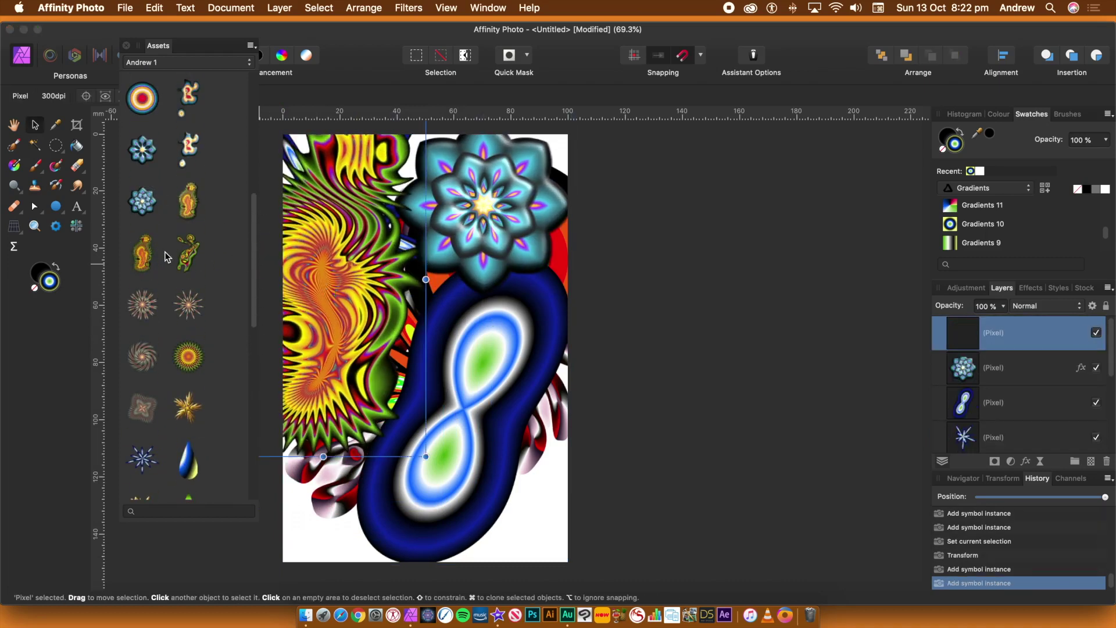
pyautogui.moveTo(184, 263); pyautogui.dragTo(376, 263)
pyautogui.click(597, 295)
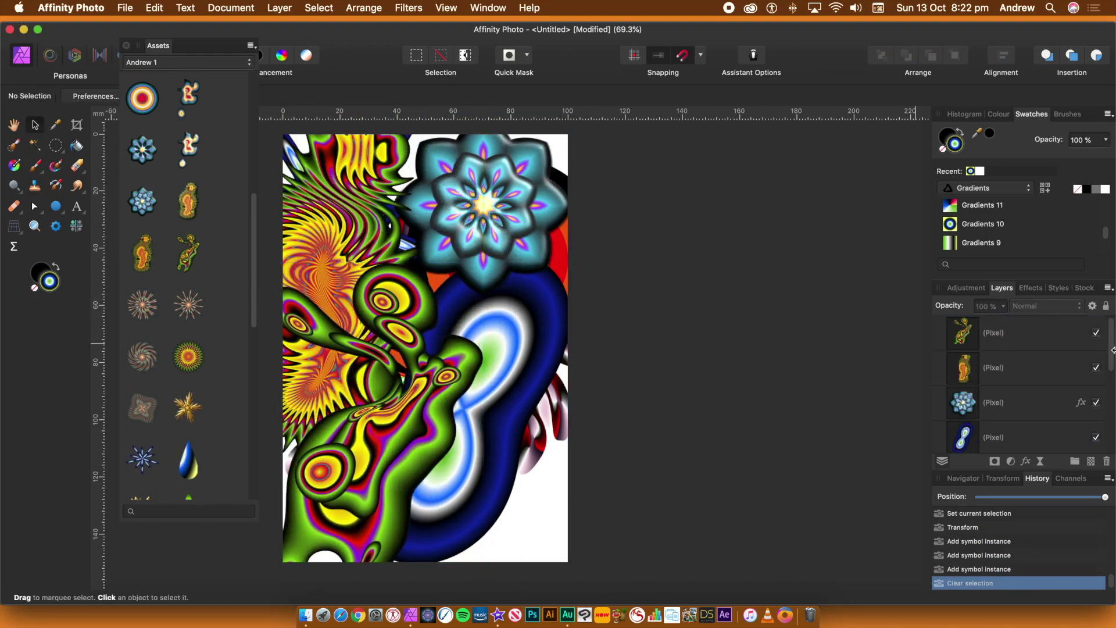
# Step: Show the Effects panel (Gaussian Blur, Outer Shadow, Outer Glow) and scroll Assets to the top
pyautogui.click(1033, 289)
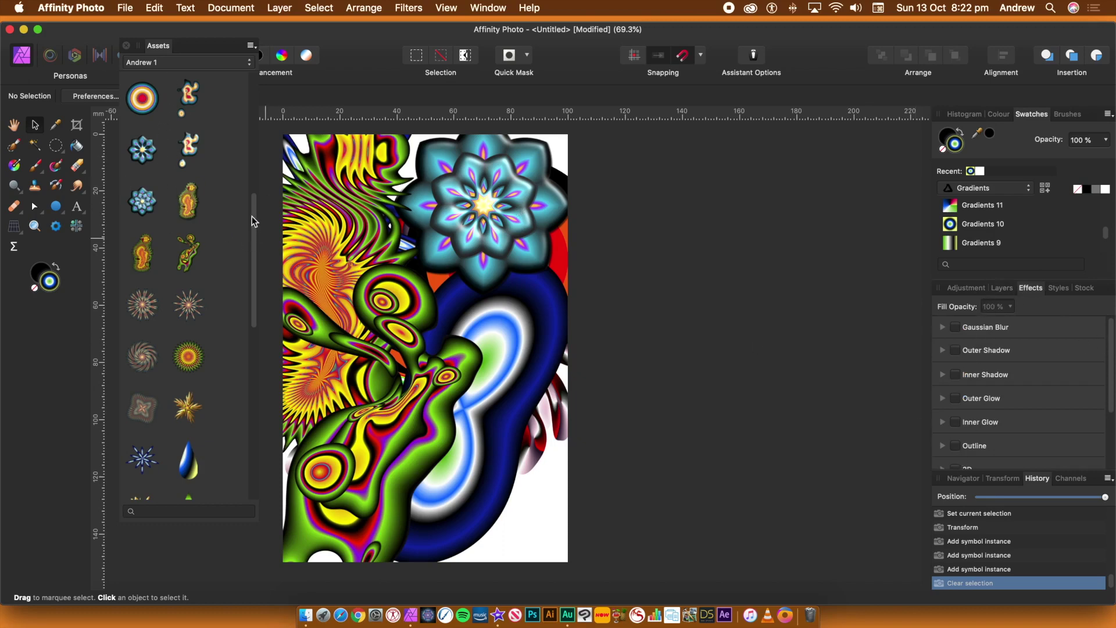
pyautogui.moveTo(252, 218); pyautogui.dragTo(288, 88)
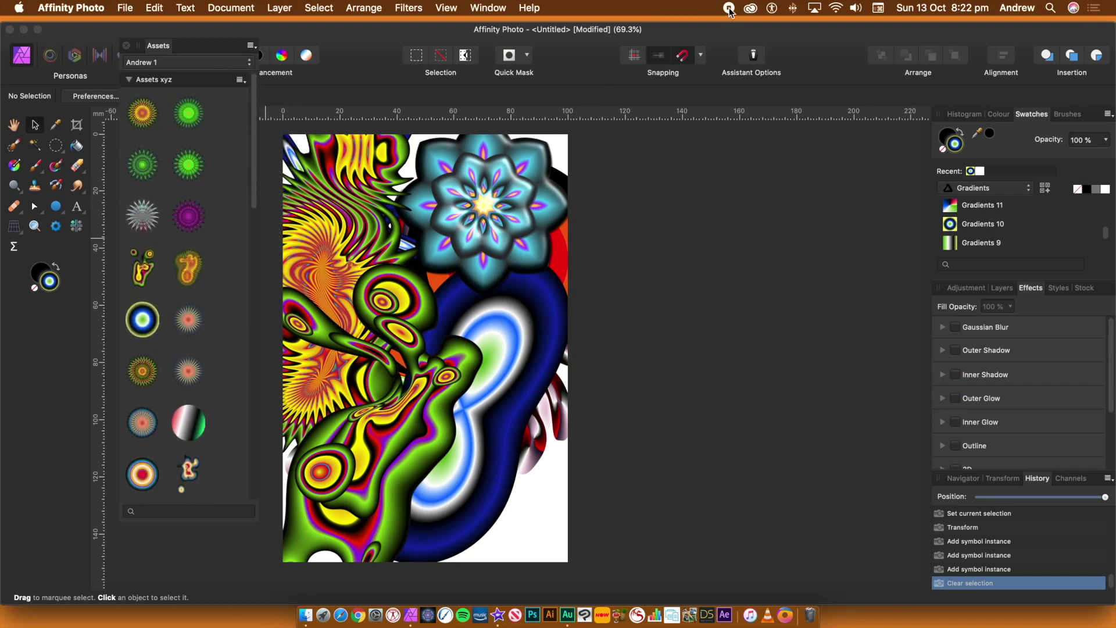